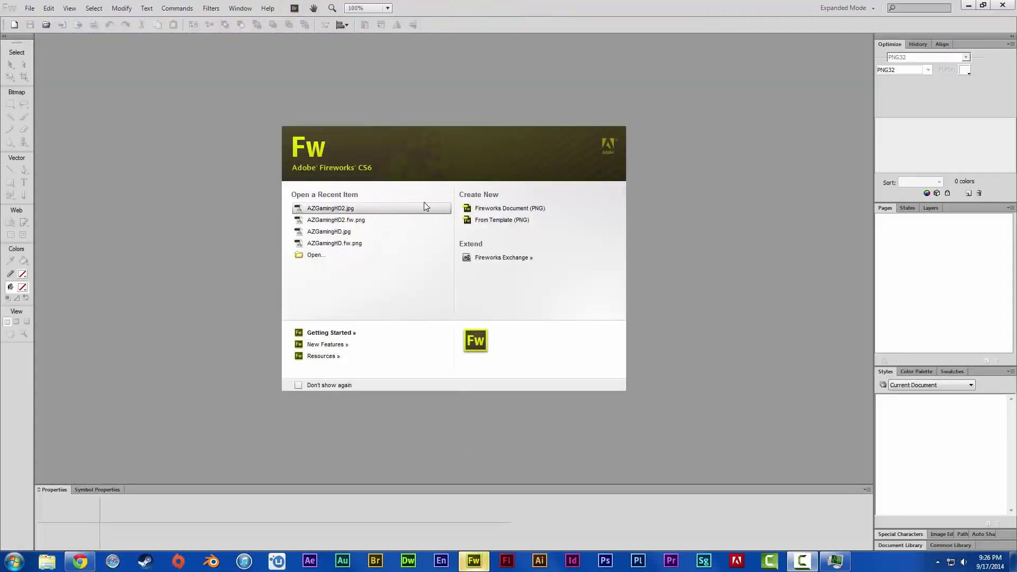
Step: Create a 2560 × 1440 document with a custom black canvas, zoomed out to fit
{"action": "left_click", "coordinate": [479, 209]}
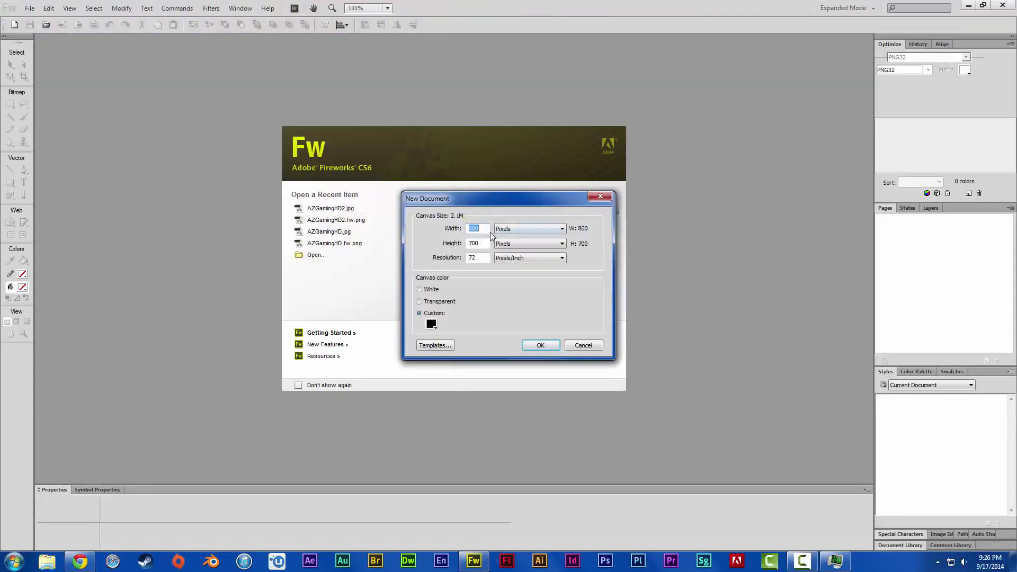
{"action": "key", "text": "shift+Tab"}
{"action": "type", "text": "2"}
{"action": "type", "text": "1440"}
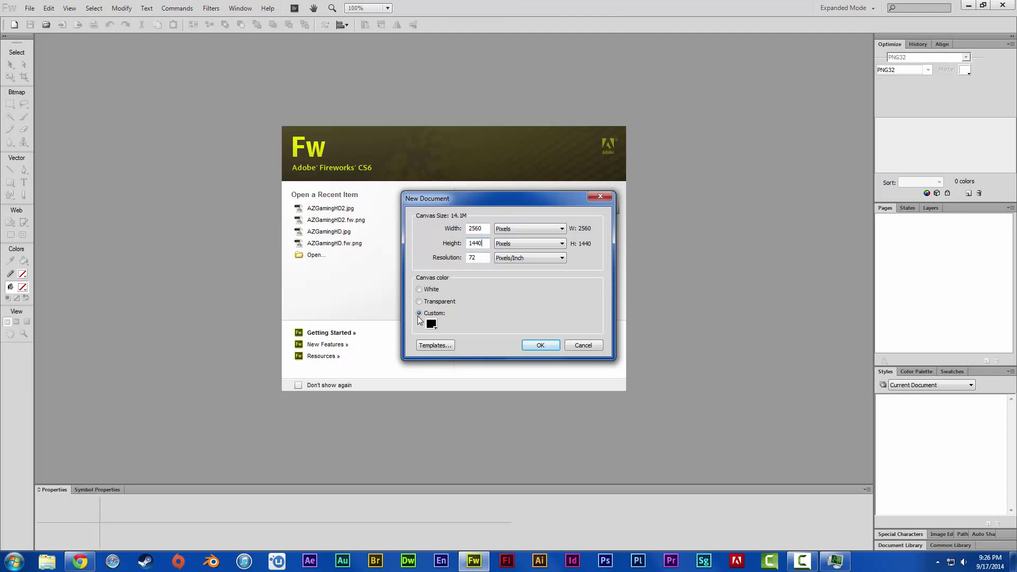
{"action": "left_click", "coordinate": [534, 347]}
{"action": "left_click", "coordinate": [69, 8]}
{"action": "left_click", "coordinate": [91, 32]}
{"action": "left_click", "coordinate": [69, 8]}
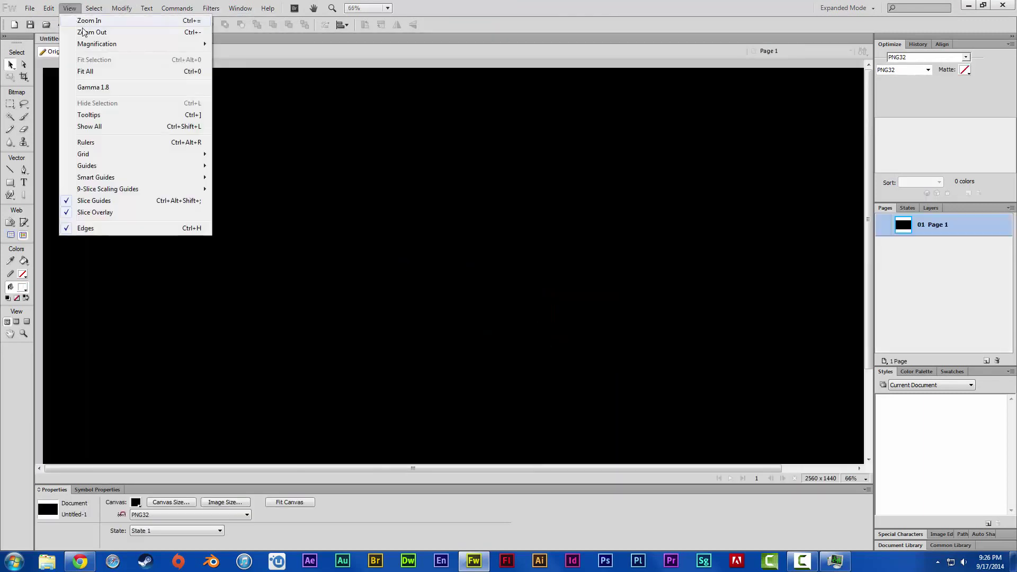
{"action": "left_click", "coordinate": [83, 32]}
Step: Type the AZ GAMING title in white Terminal lettering at size 350
{"action": "left_click", "coordinate": [24, 183]}
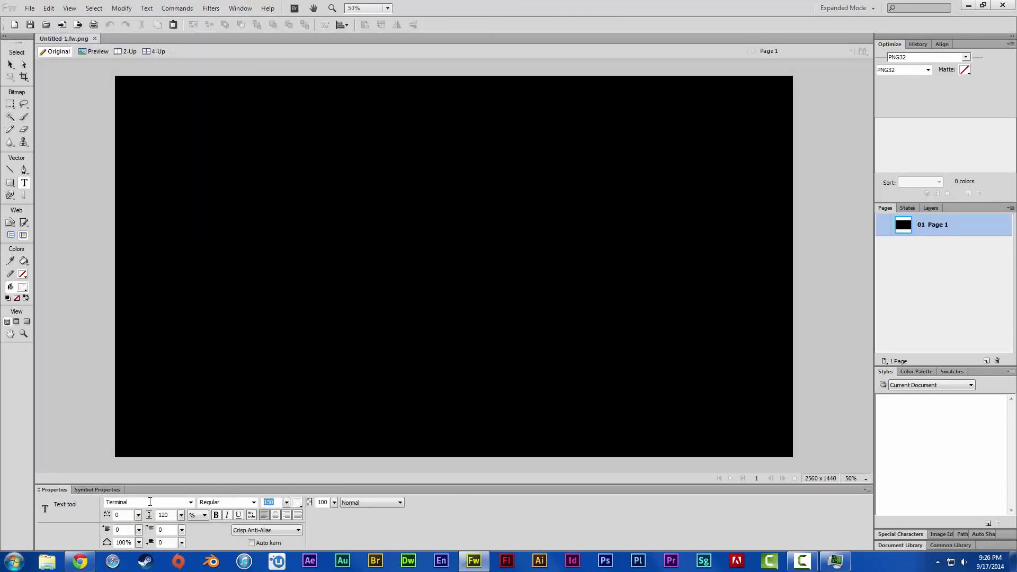
{"action": "left_click", "coordinate": [216, 110]}
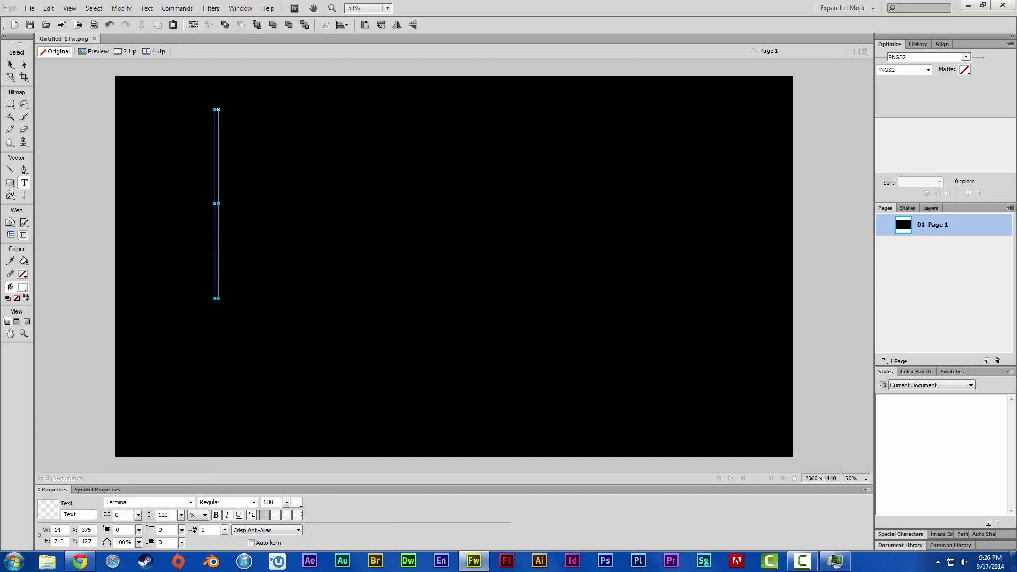
{"action": "key", "text": "Return"}
{"action": "type", "text": "AZ GAM"}
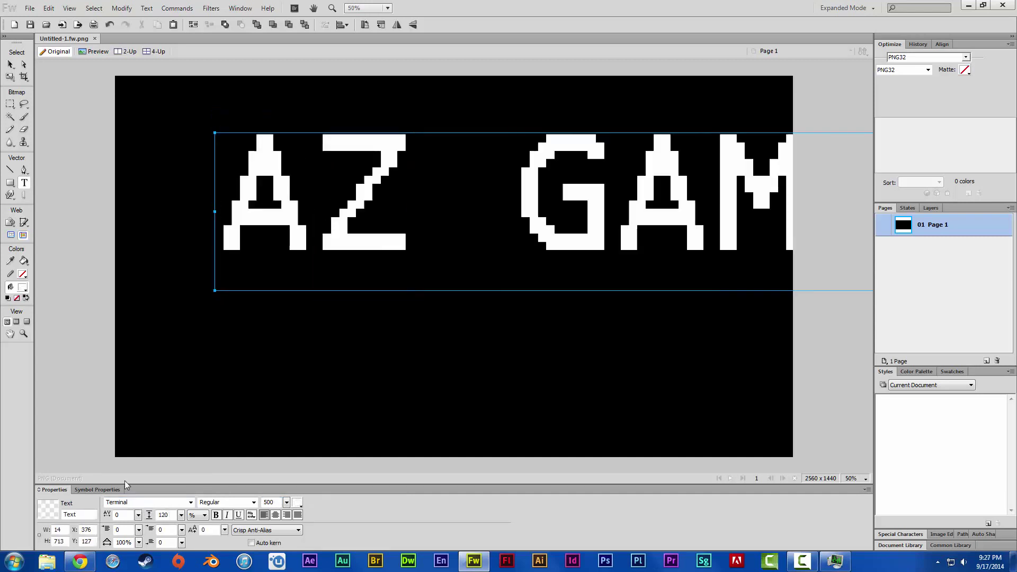
{"action": "key", "text": "ctrl+z"}
{"action": "key", "text": "ctrl+z"}
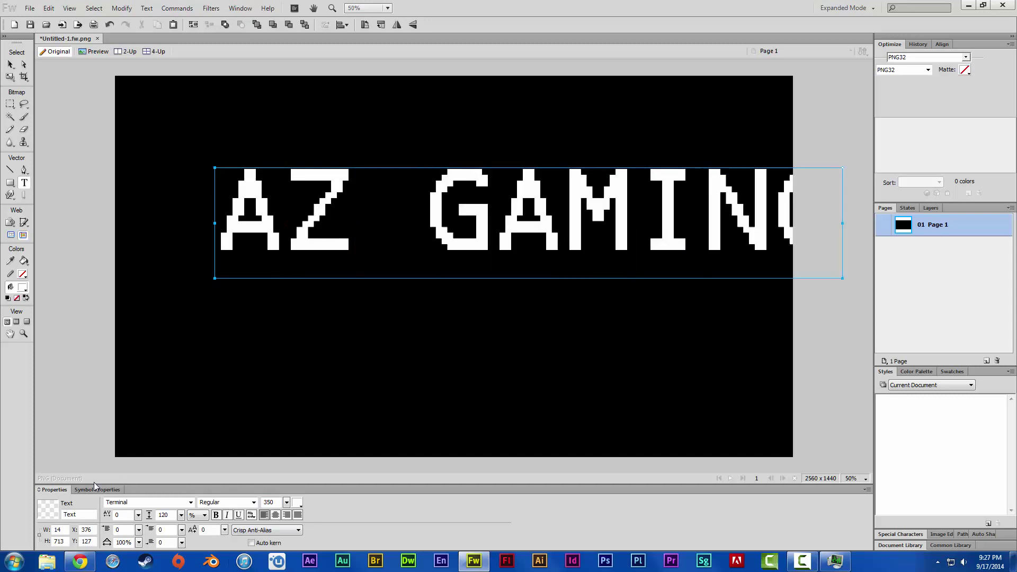
Step: Fix the title's typos and centre AZ GAMING across the canvas
{"action": "key", "text": "Escape"}
{"action": "mouse_move", "coordinate": [433, 215]}
{"action": "left_mouse_down"}
{"action": "mouse_move", "coordinate": [391, 246]}
{"action": "mouse_move", "coordinate": [403, 263]}
{"action": "mouse_move", "coordinate": [231, 283]}
{"action": "left_mouse_up"}
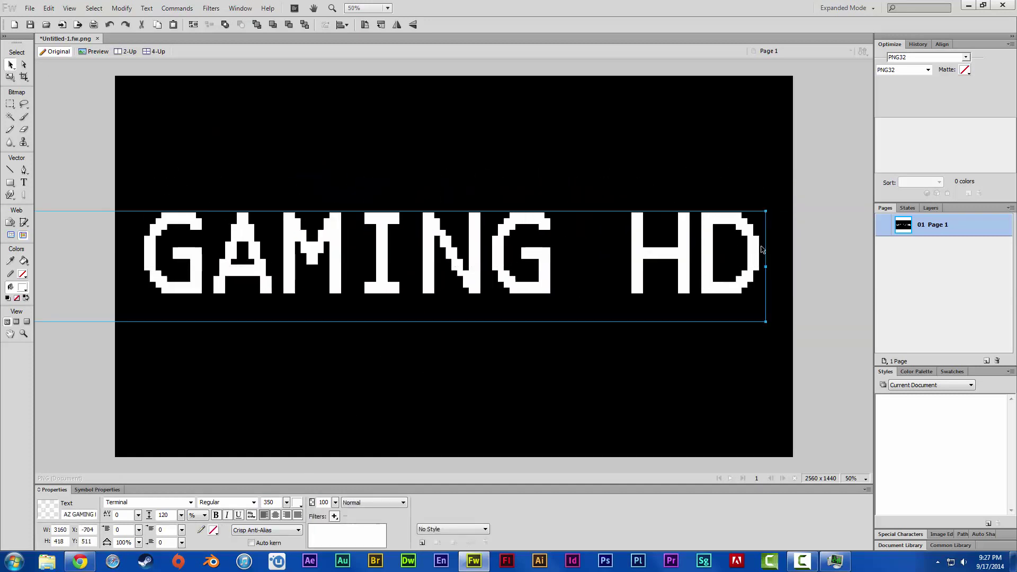
{"action": "double_click", "coordinate": [763, 248]}
{"action": "key", "text": "BackSpace"}
{"action": "key", "text": "BackSpace"}
{"action": "key", "text": "BackSpace"}
{"action": "key", "text": "BackSpace"}
{"action": "type", "text": "g"}
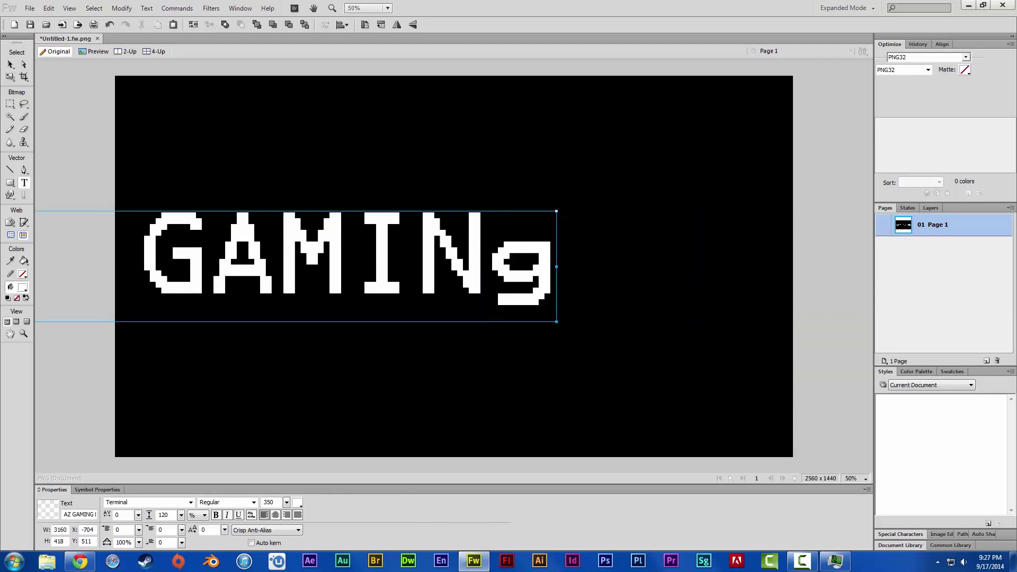
{"action": "key", "text": "BackSpace"}
{"action": "type", "text": "G"}
{"action": "key", "text": "Escape"}
{"action": "left_click_drag", "start_coordinate": [323, 290], "coordinate": [535, 290]}
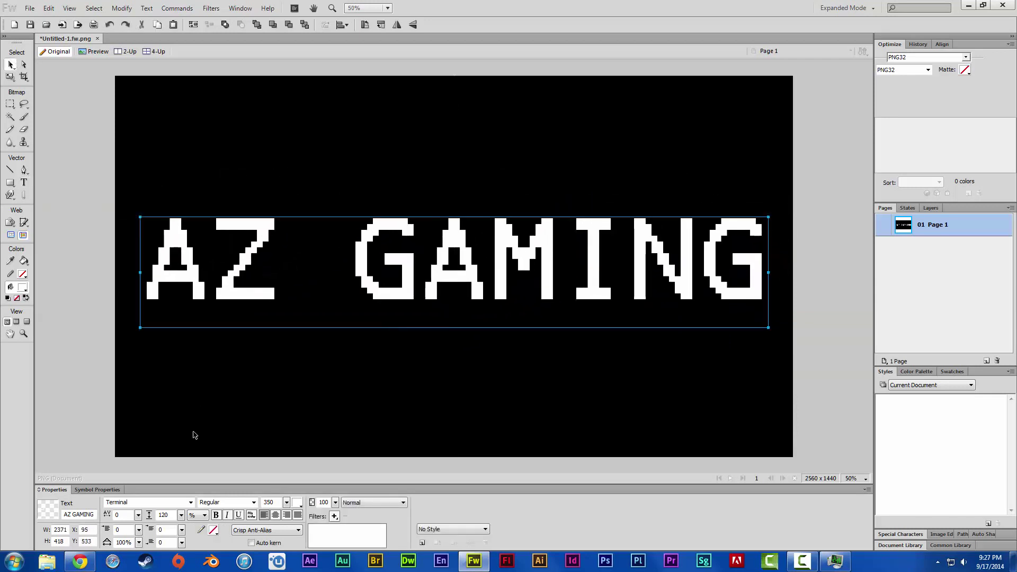
Step: Try Constantia, Courier New, Microsoft New Tai Lue and Hobo Std on the title
{"action": "left_click", "coordinate": [191, 502]}
{"action": "left_click", "coordinate": [174, 400]}
{"action": "left_click", "coordinate": [190, 502]}
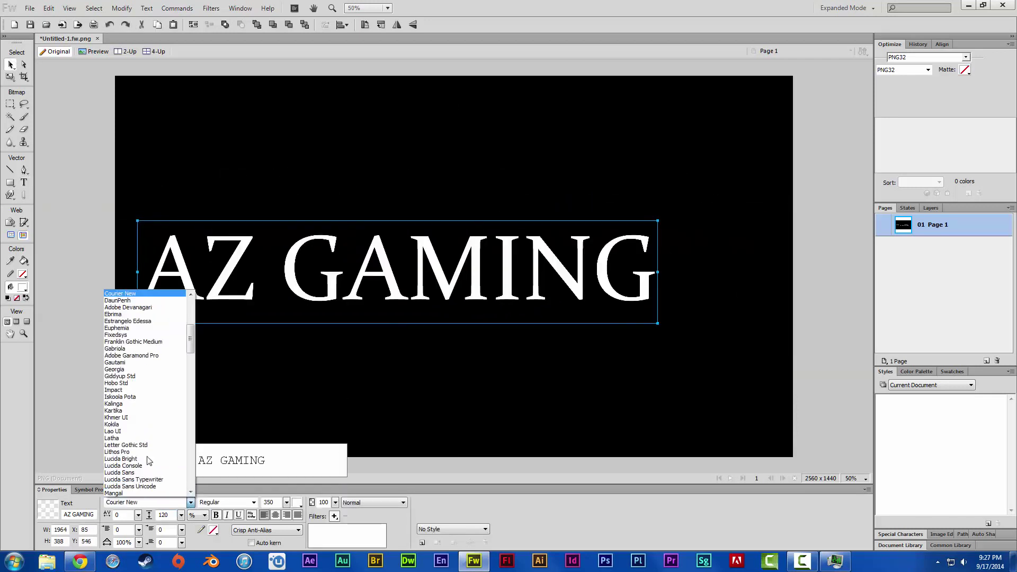
{"action": "left_click", "coordinate": [132, 440]}
{"action": "left_click", "coordinate": [190, 502]}
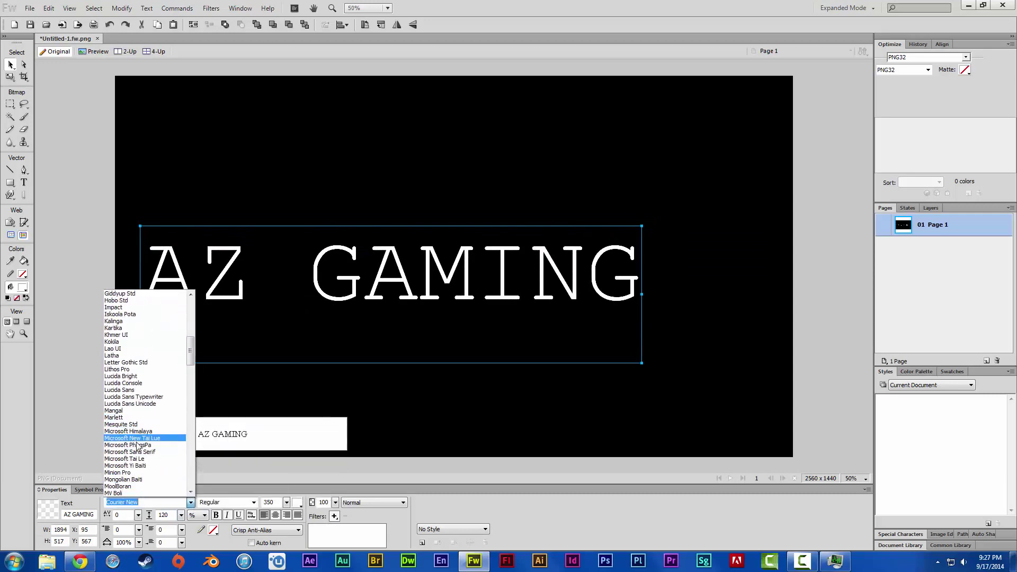
{"action": "left_click", "coordinate": [134, 439]}
{"action": "left_click", "coordinate": [190, 502]}
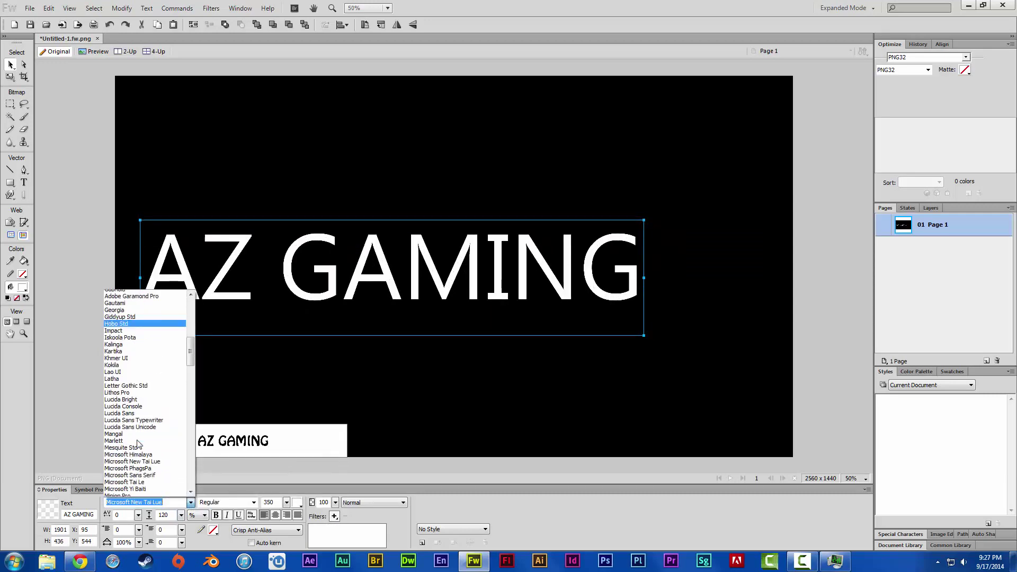
{"action": "left_click", "coordinate": [117, 438]}
Step: Try Segoe Print and Meiryo UI, recentre the title, then settle on Cambria
{"action": "left_click", "coordinate": [190, 502]}
{"action": "scroll", "coordinate": [127, 421], "scroll_direction": "down", "scroll_amount": 5}
{"action": "left_click", "coordinate": [131, 431]}
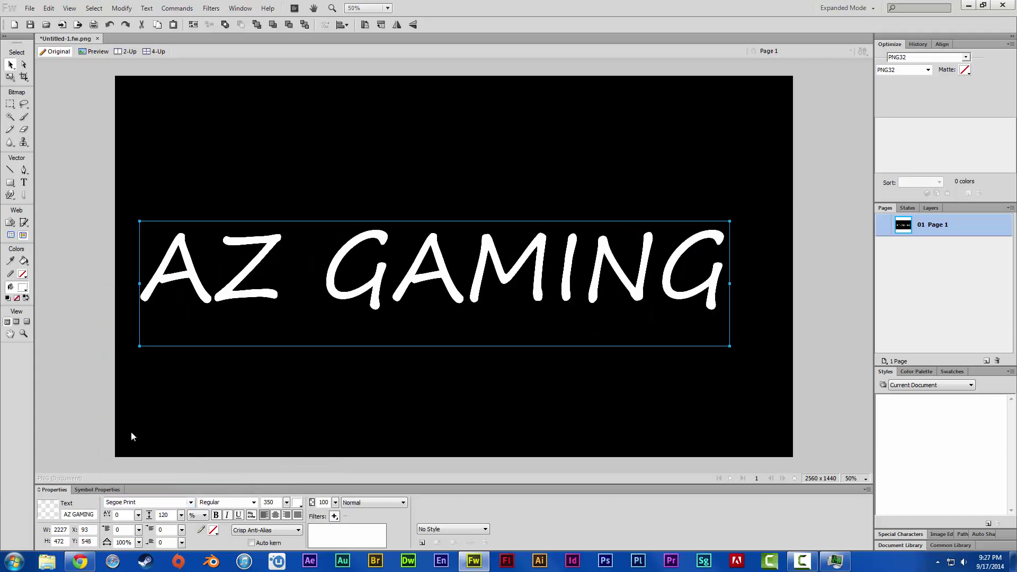
{"action": "left_click", "coordinate": [191, 502]}
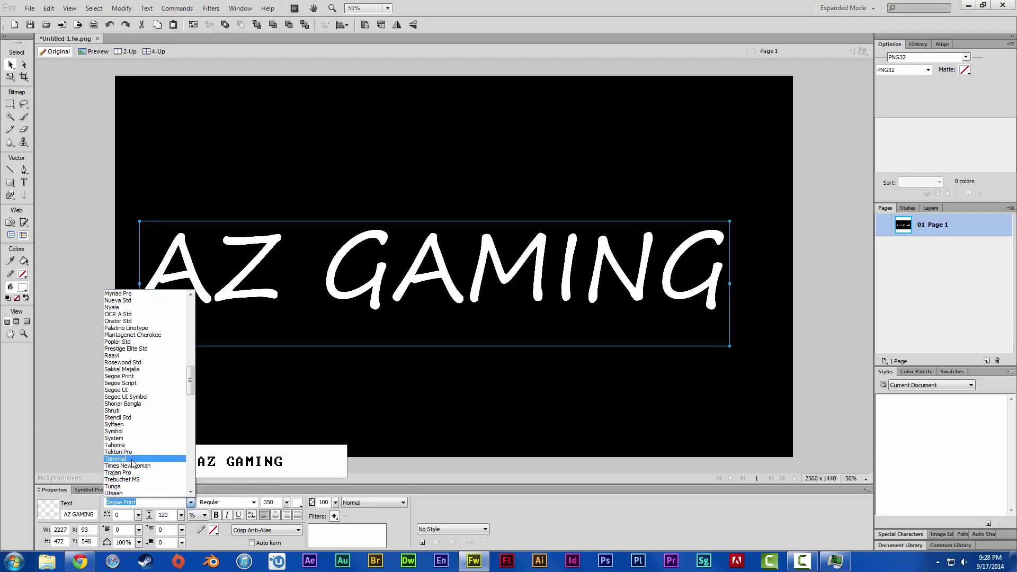
{"action": "scroll", "coordinate": [133, 382], "scroll_direction": "down", "scroll_amount": 10}
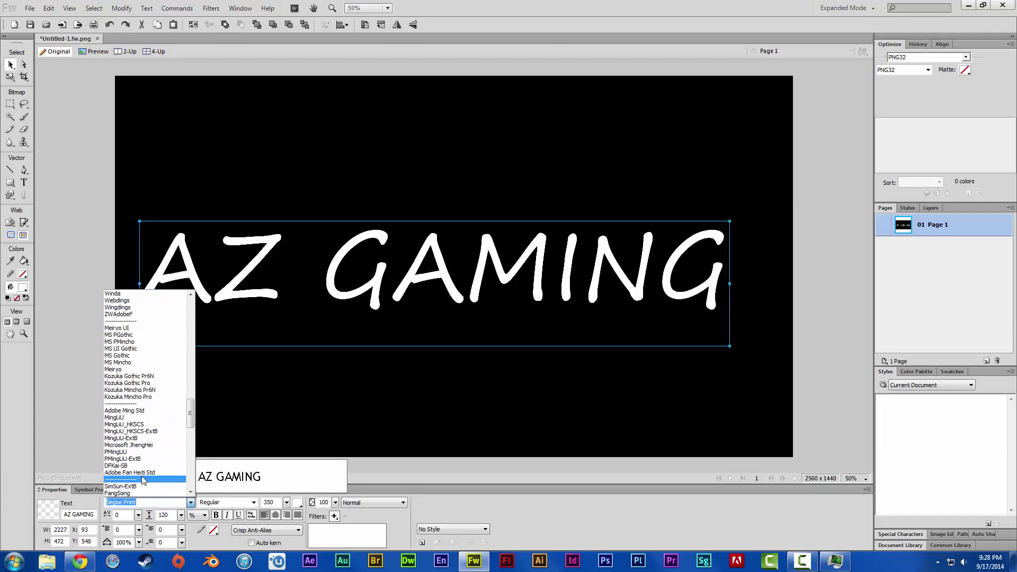
{"action": "left_click", "coordinate": [133, 328]}
{"action": "left_click_drag", "start_coordinate": [426, 291], "coordinate": [461, 274]}
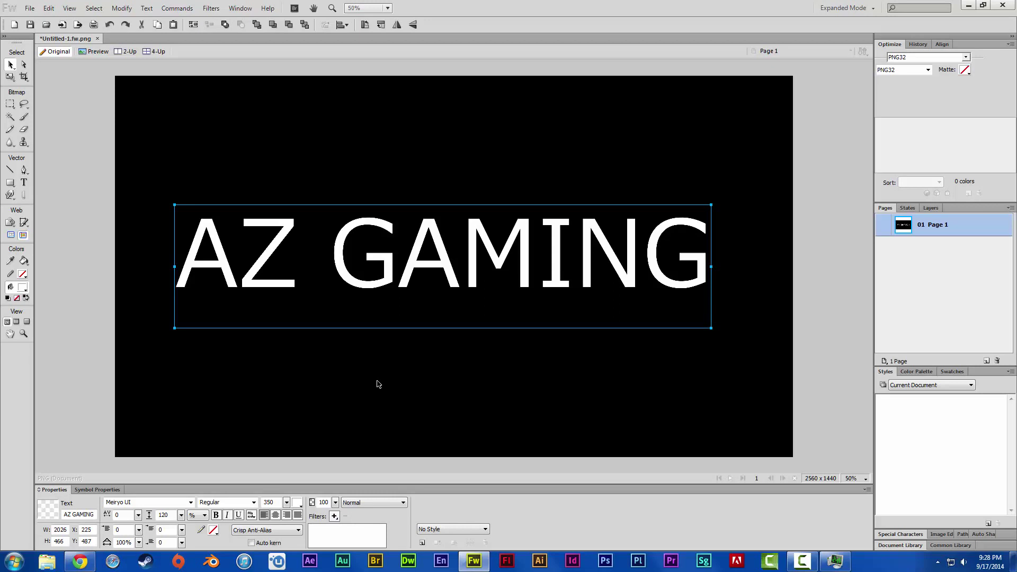
{"action": "left_click", "coordinate": [191, 506]}
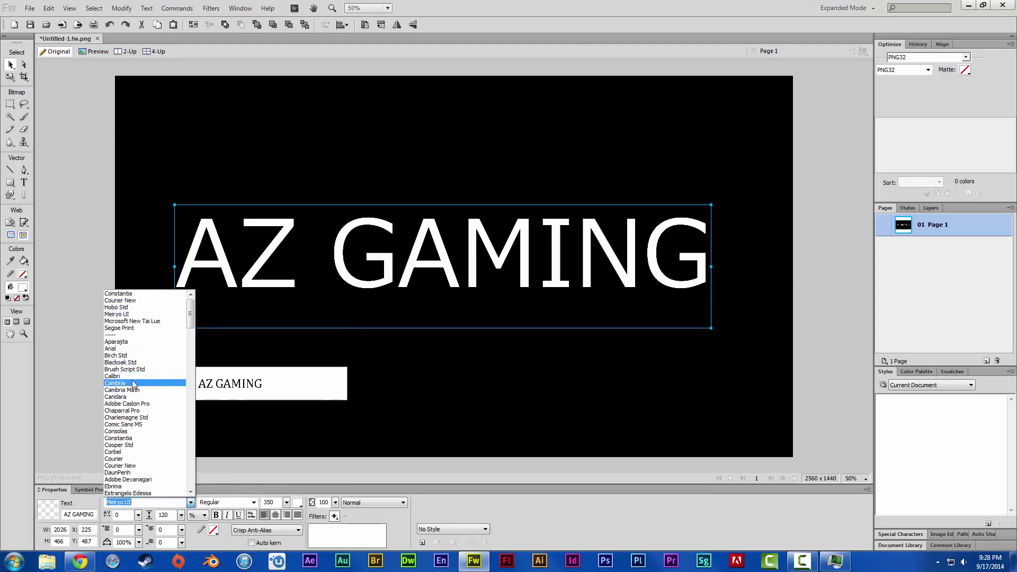
{"action": "left_click", "coordinate": [139, 382]}
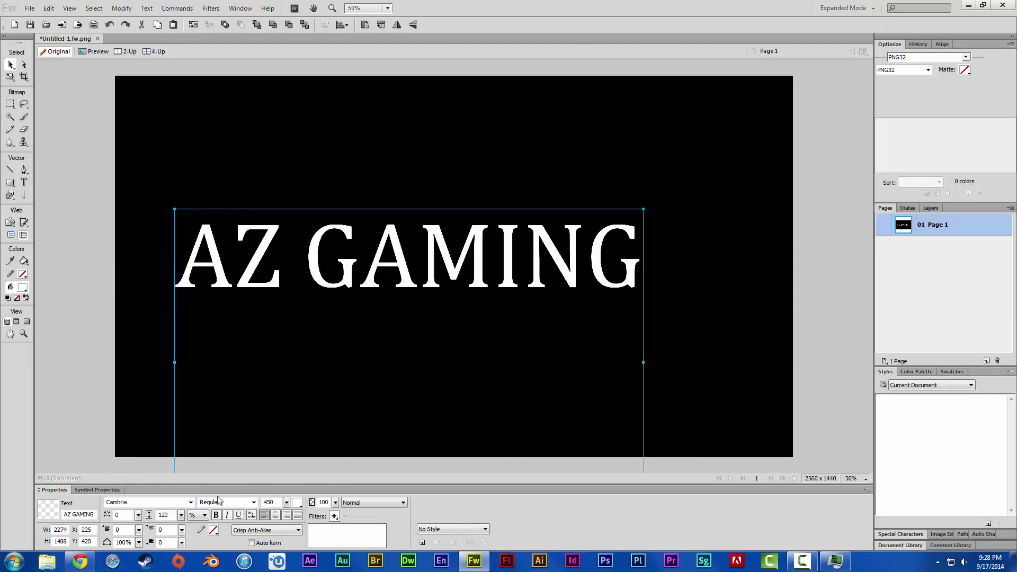
Step: Add 'Subsribe for the Latest Gaming Content!' centred above the title
{"action": "left_click", "coordinate": [263, 131]}
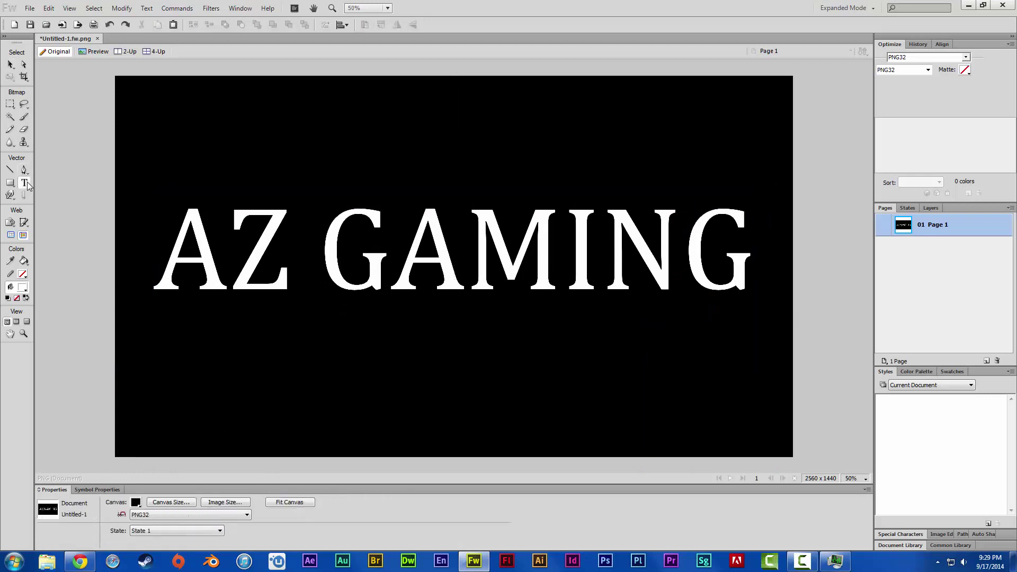
{"action": "left_click", "coordinate": [25, 183]}
{"action": "left_click", "coordinate": [272, 94]}
{"action": "type", "text": "Subsc"}
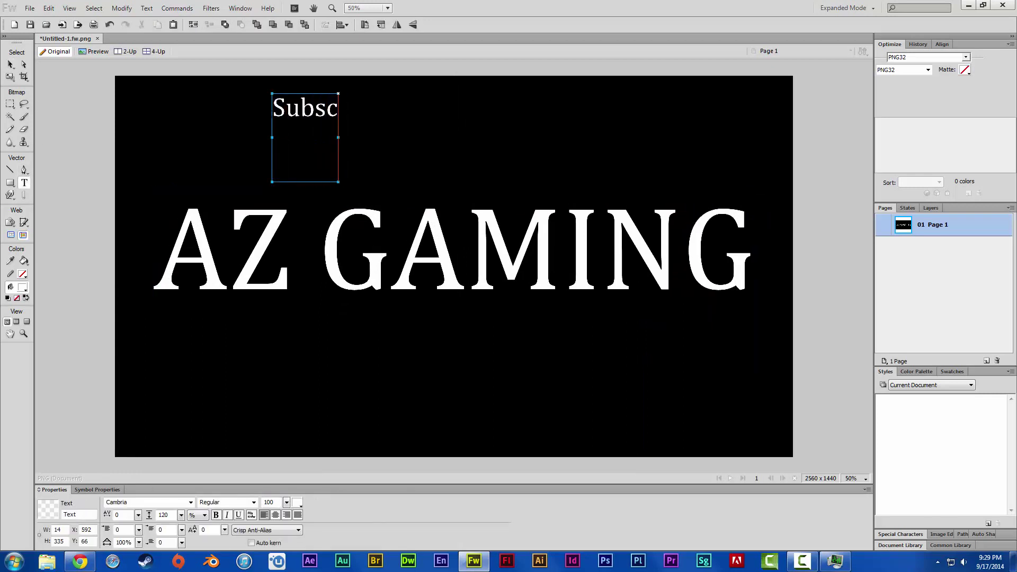
{"action": "key", "text": "BackSpace"}
{"action": "type", "text": "ribe for"}
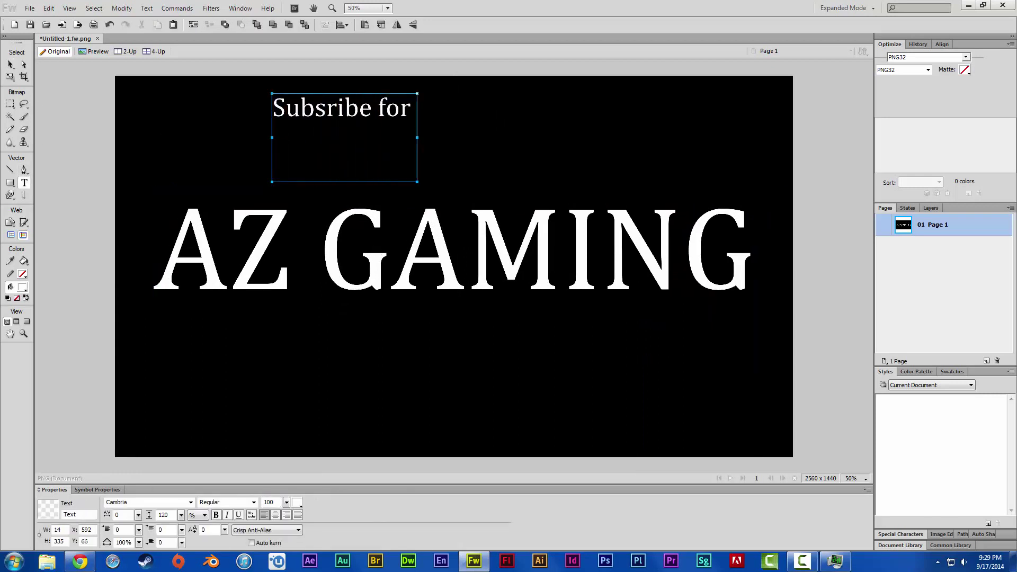
{"action": "type", "text": " the Latest GMI"}
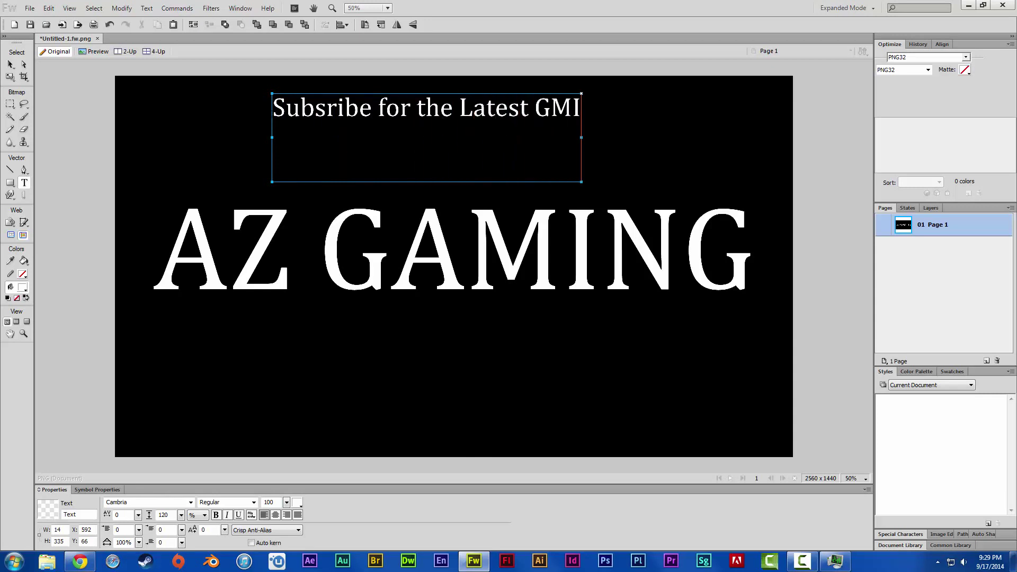
{"action": "type", "text": "ing CONT"}
{"action": "key", "text": "BackSpace"}
{"action": "key", "text": "BackSpace"}
{"action": "key", "text": "BackSpace"}
{"action": "type", "text": "Content!"}
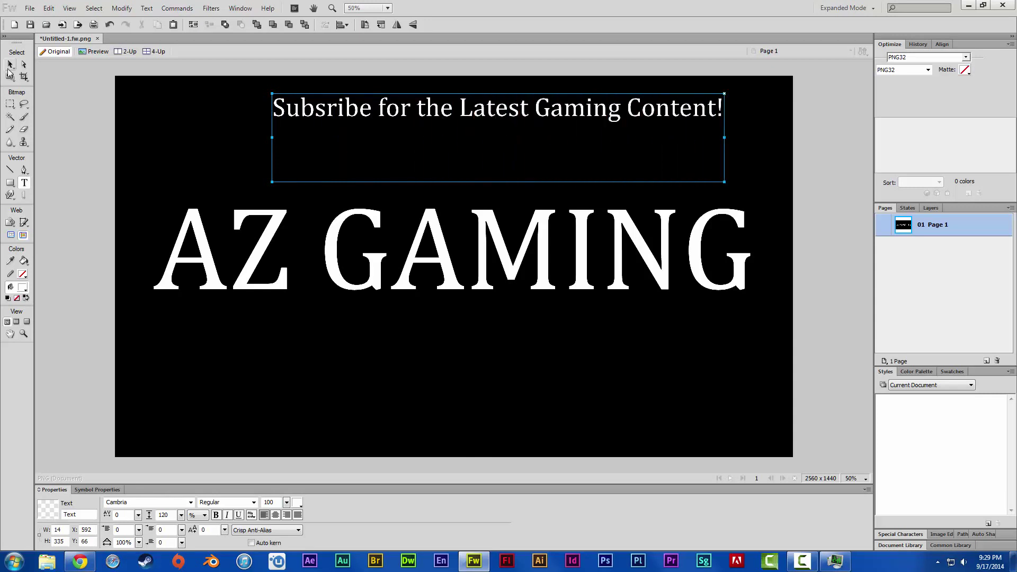
{"action": "left_click", "coordinate": [10, 64]}
{"action": "left_click_drag", "start_coordinate": [498, 109], "coordinate": [454, 109]}
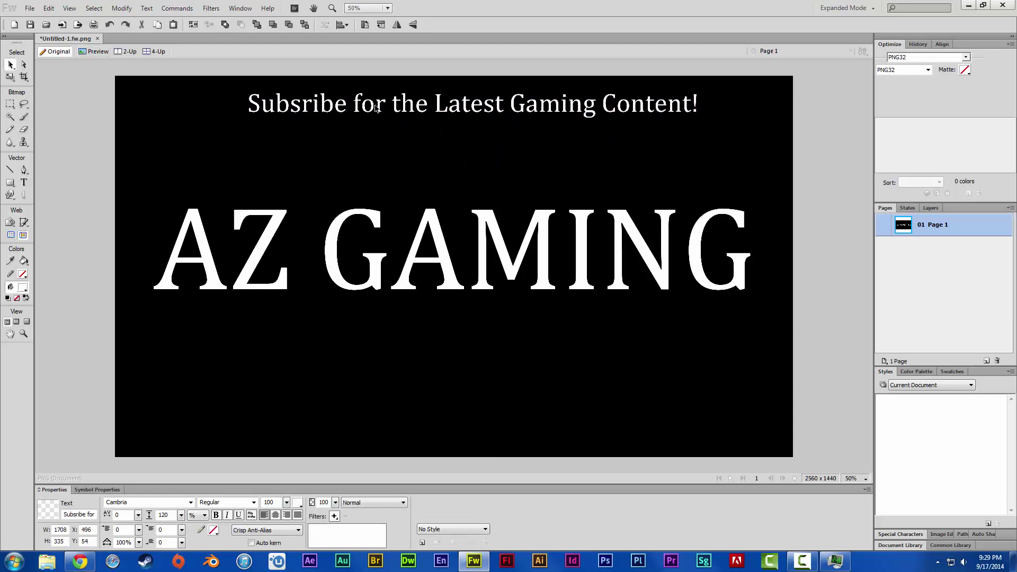
{"action": "left_click", "coordinate": [433, 354]}
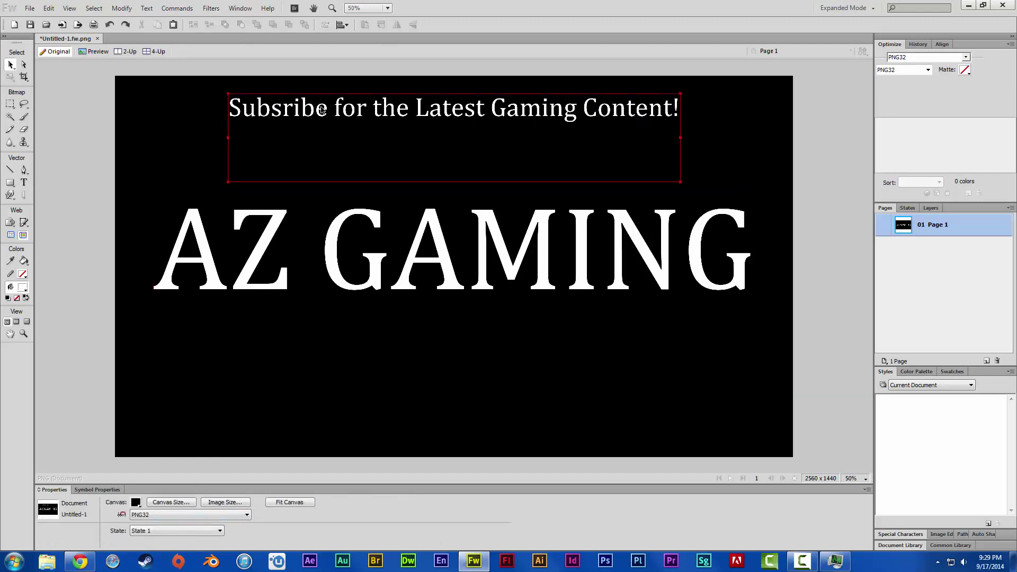
Step: Add 'GAMEPLAYS - MONTAGES - TRAILERS' centred low on the canvas
{"action": "left_click", "coordinate": [24, 182]}
{"action": "left_click", "coordinate": [275, 394]}
{"action": "type", "text": "GAM"}
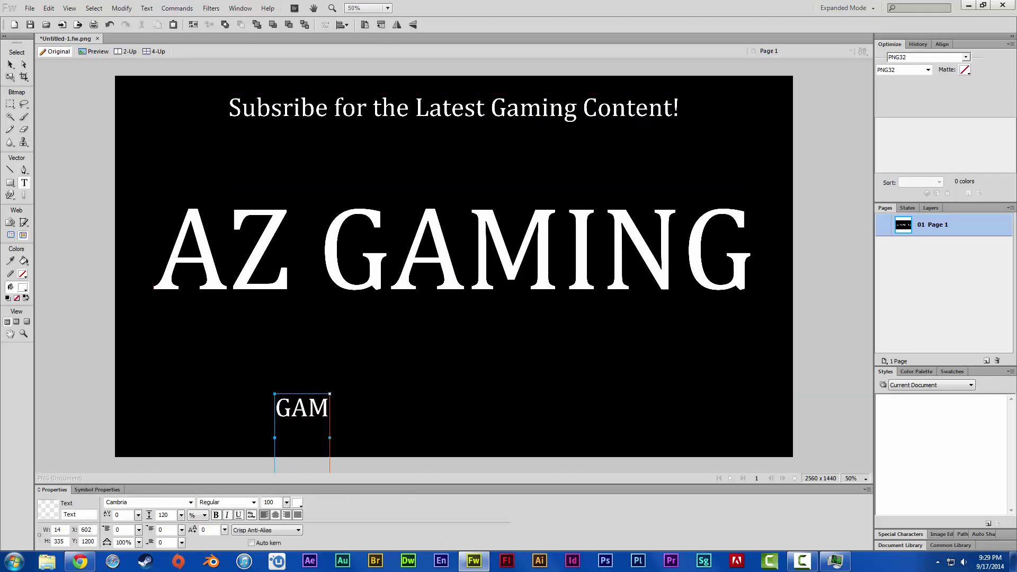
{"action": "key", "text": "BackSpace"}
{"action": "type", "text": "MEPLAYS"}
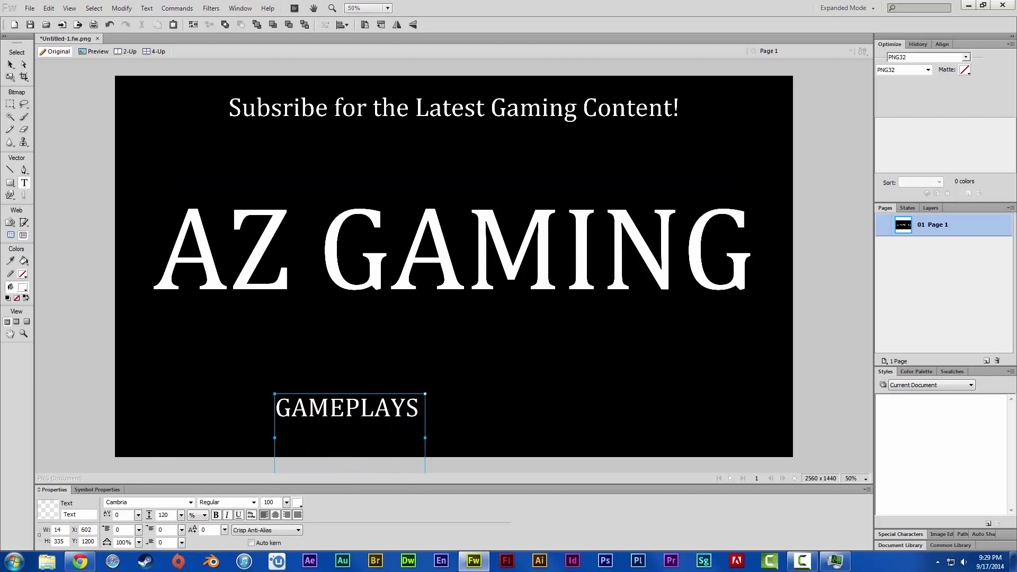
{"action": "type", "text": " - MONTAGES - TRAILERS"}
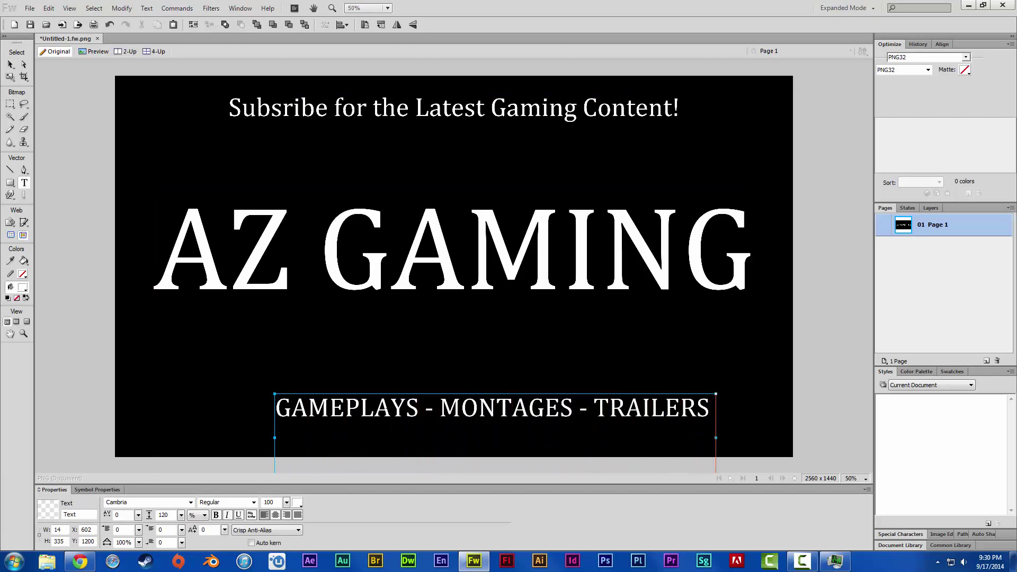
{"action": "key", "text": "Escape"}
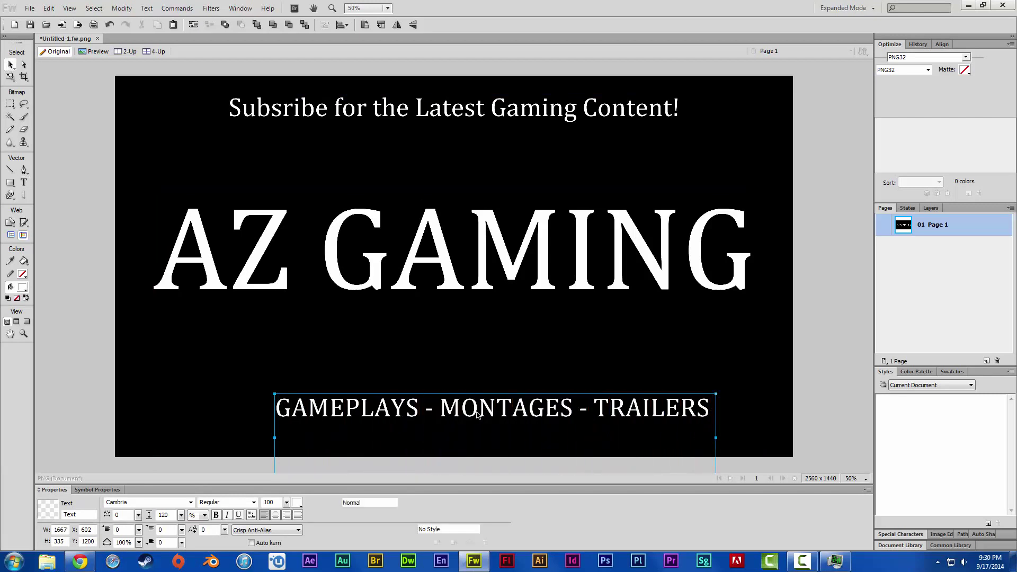
{"action": "left_click_drag", "start_coordinate": [492, 407], "coordinate": [452, 428]}
{"action": "left_click", "coordinate": [540, 384]}
{"action": "left_click_drag", "start_coordinate": [535, 428], "coordinate": [540, 417]}
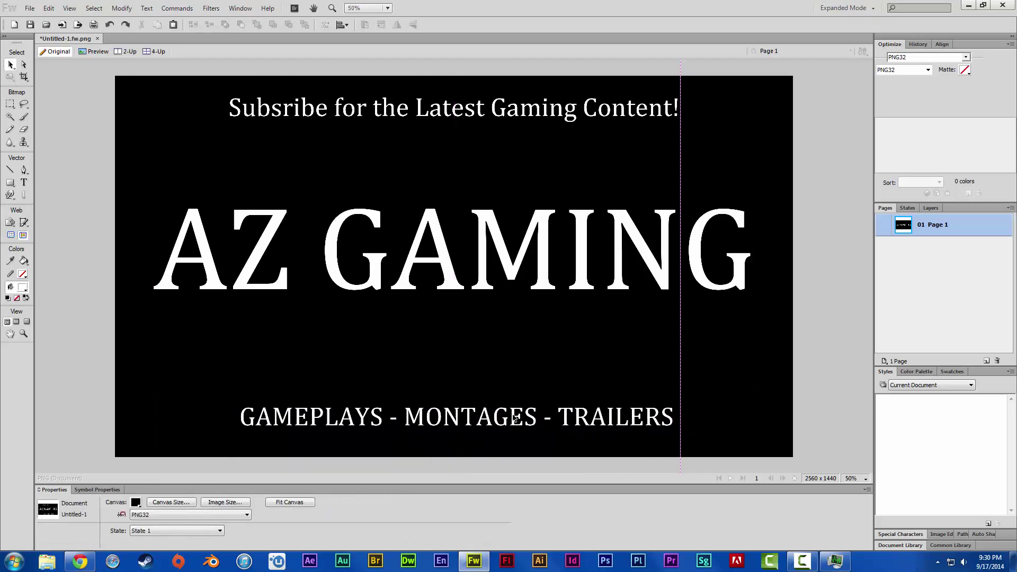
Step: Make AZ GAMING bold with Strong anti-aliasing and recentre it
{"action": "left_click", "coordinate": [450, 249]}
{"action": "left_click", "coordinate": [254, 502]}
{"action": "left_click", "coordinate": [241, 526]}
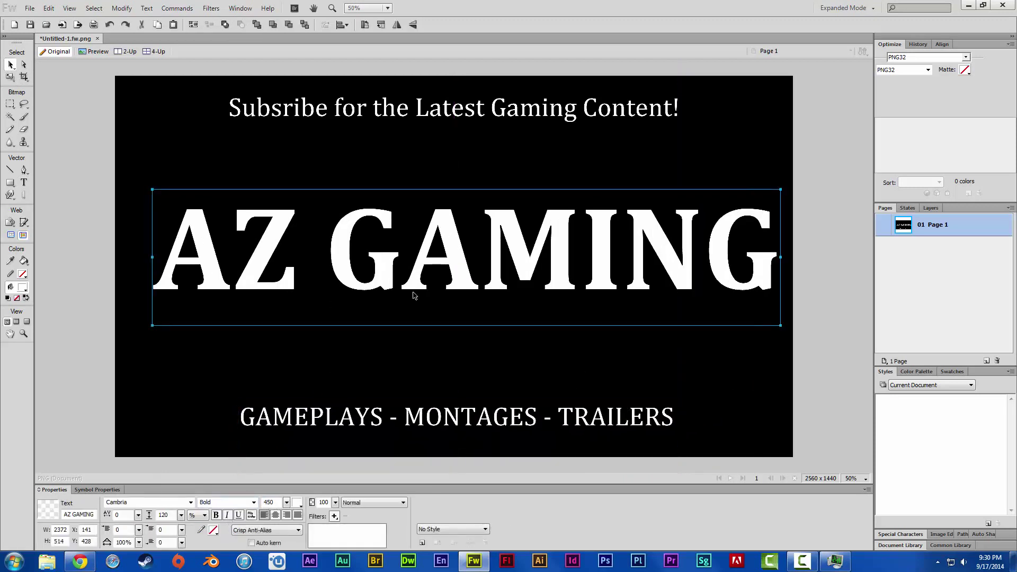
{"action": "left_click_drag", "start_coordinate": [413, 288], "coordinate": [430, 278]}
{"action": "left_click_drag", "start_coordinate": [407, 418], "coordinate": [407, 418]}
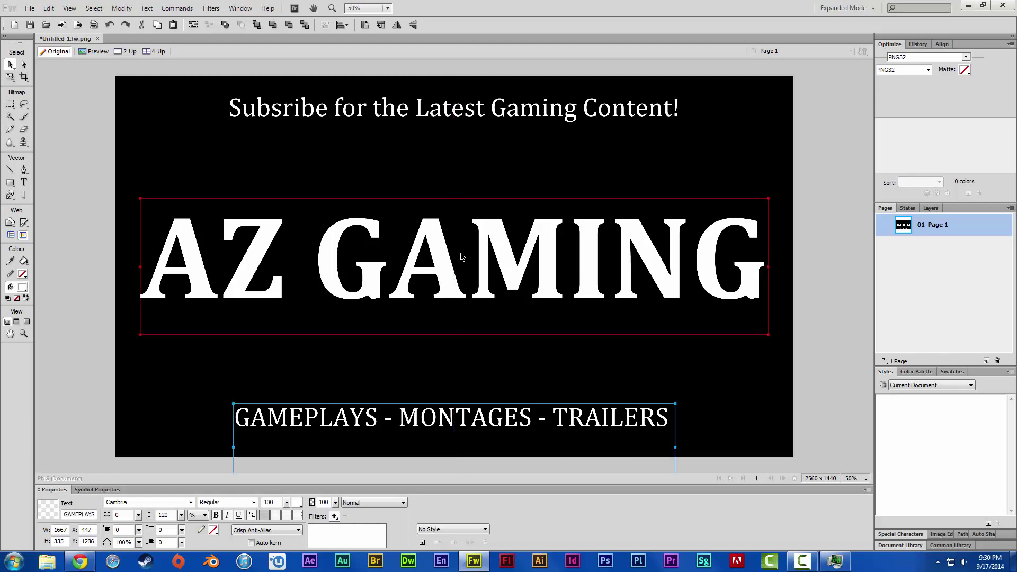
{"action": "left_click", "coordinate": [345, 286]}
{"action": "left_click", "coordinate": [264, 530]}
{"action": "left_click", "coordinate": [249, 502]}
Step: Give AZ GAMING a blue drop shadow and adjust its distance
{"action": "left_click", "coordinate": [334, 516]}
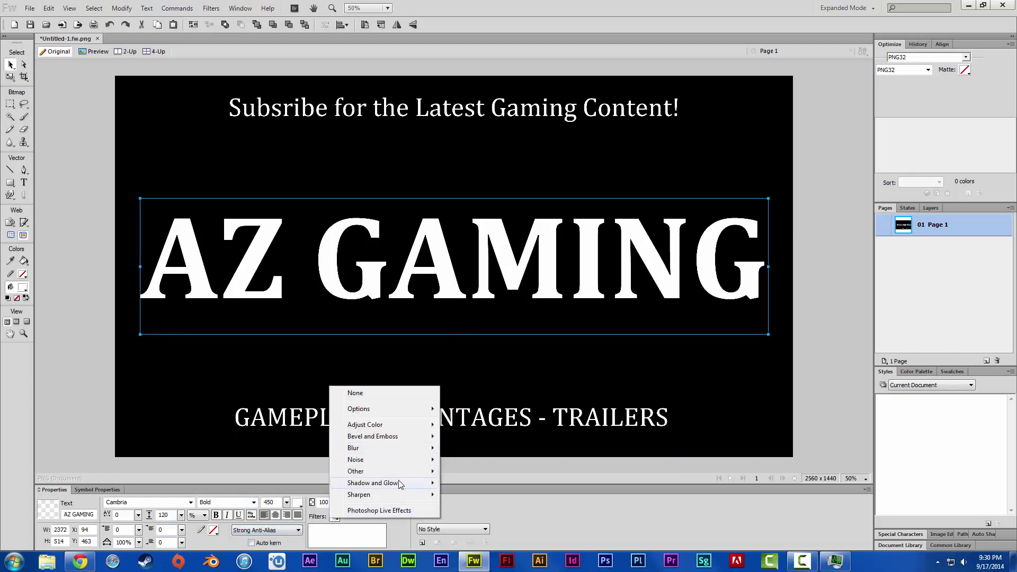
{"action": "left_click", "coordinate": [461, 482]}
{"action": "left_click", "coordinate": [345, 519]}
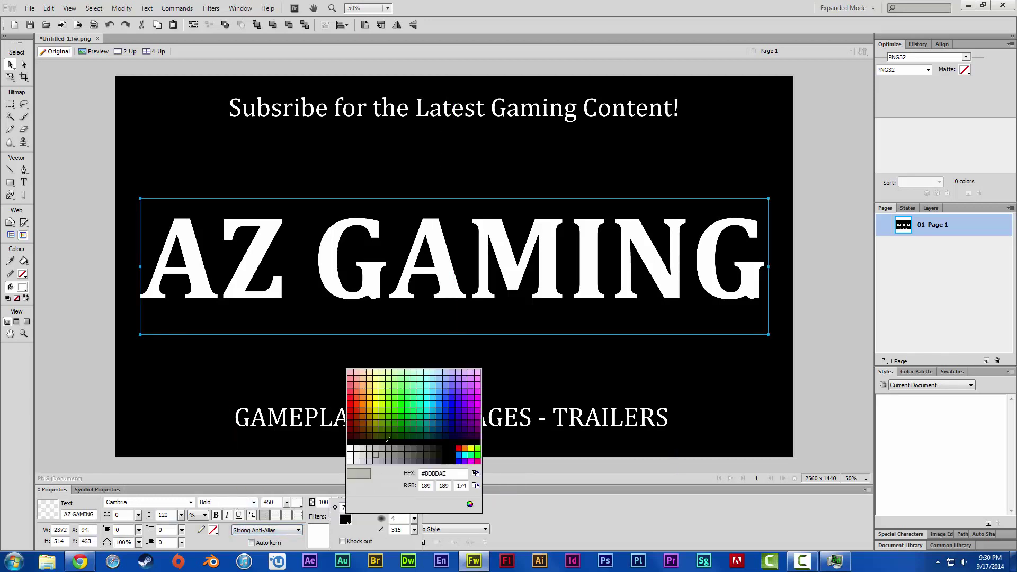
{"action": "left_click", "coordinate": [452, 401]}
{"action": "mouse_move", "coordinate": [364, 508]}
{"action": "left_mouse_down"}
{"action": "mouse_move", "coordinate": [366, 474]}
{"action": "mouse_move", "coordinate": [364, 515]}
{"action": "mouse_move", "coordinate": [414, 515]}
{"action": "left_mouse_up"}
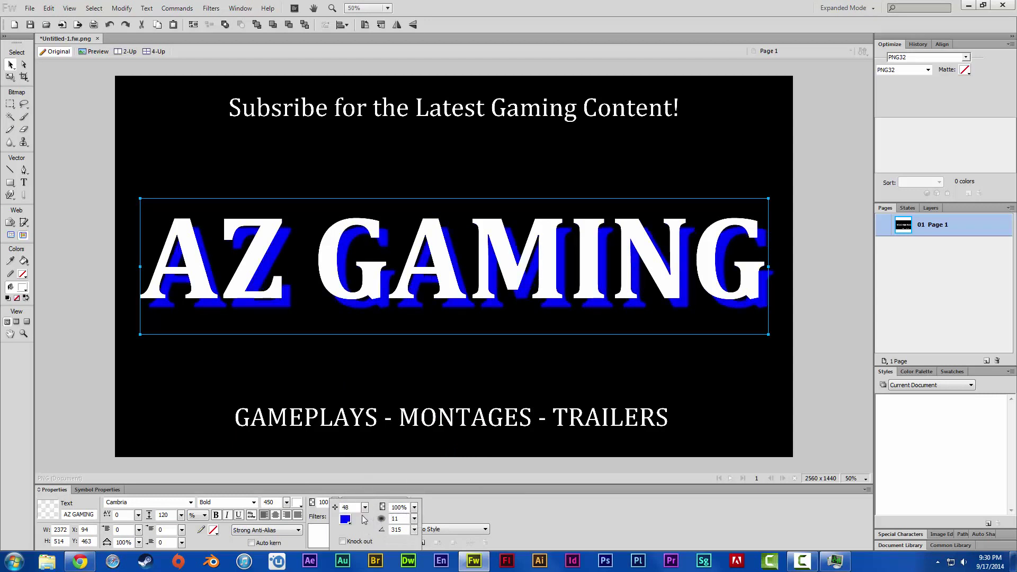
{"action": "left_click_drag", "start_coordinate": [359, 532], "coordinate": [360, 526]}
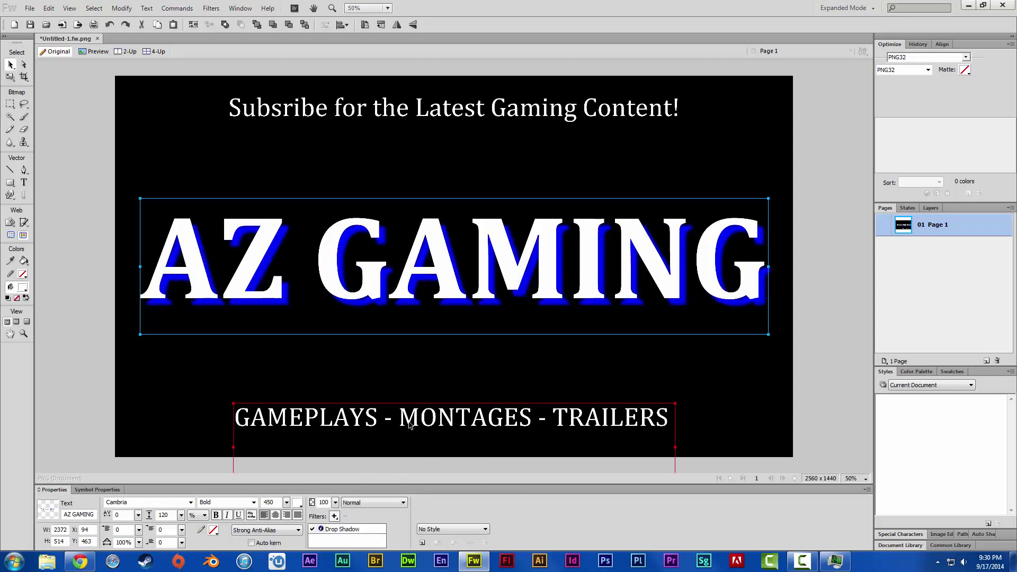
Step: Add a soft blue drop shadow to the GAMEPLAYS line
{"action": "left_click_drag", "start_coordinate": [401, 430], "coordinate": [395, 430]}
{"action": "left_click", "coordinate": [335, 517]}
{"action": "mouse_move", "coordinate": [393, 490]}
{"action": "left_click", "coordinate": [478, 481]}
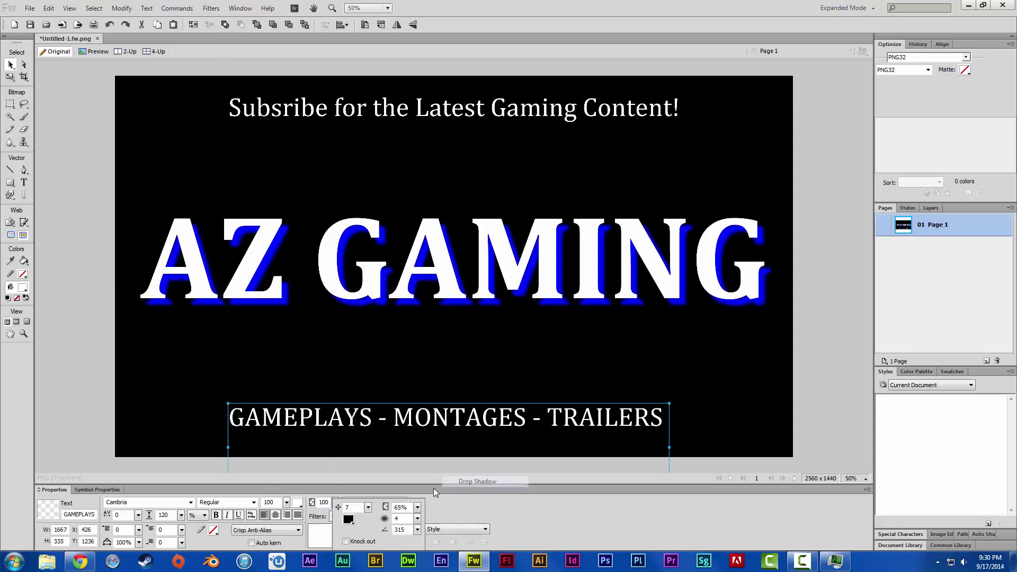
{"action": "left_click_drag", "start_coordinate": [367, 508], "coordinate": [418, 467]}
{"action": "left_click", "coordinate": [348, 519]}
{"action": "left_click", "coordinate": [362, 474]}
{"action": "mouse_move", "coordinate": [417, 519]}
{"action": "left_mouse_down"}
{"action": "mouse_move", "coordinate": [420, 493]}
{"action": "mouse_move", "coordinate": [369, 526]}
{"action": "mouse_move", "coordinate": [419, 522]}
{"action": "left_mouse_up"}
{"action": "left_click", "coordinate": [418, 509]}
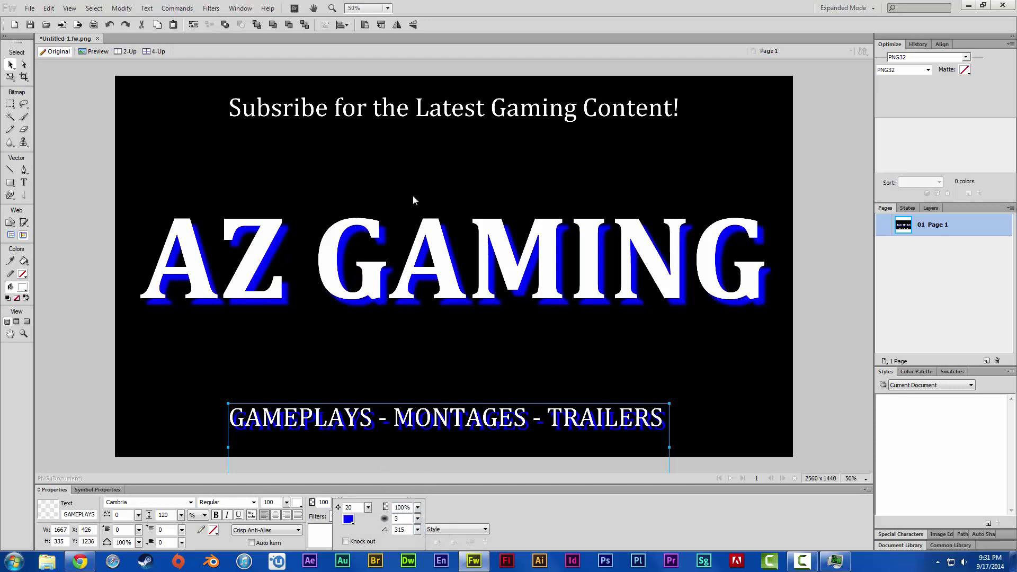
Step: Add a blue drop shadow close to the subscribe line
{"action": "left_click", "coordinate": [391, 165]}
{"action": "left_click", "coordinate": [345, 517]}
{"action": "left_click", "coordinate": [466, 472]}
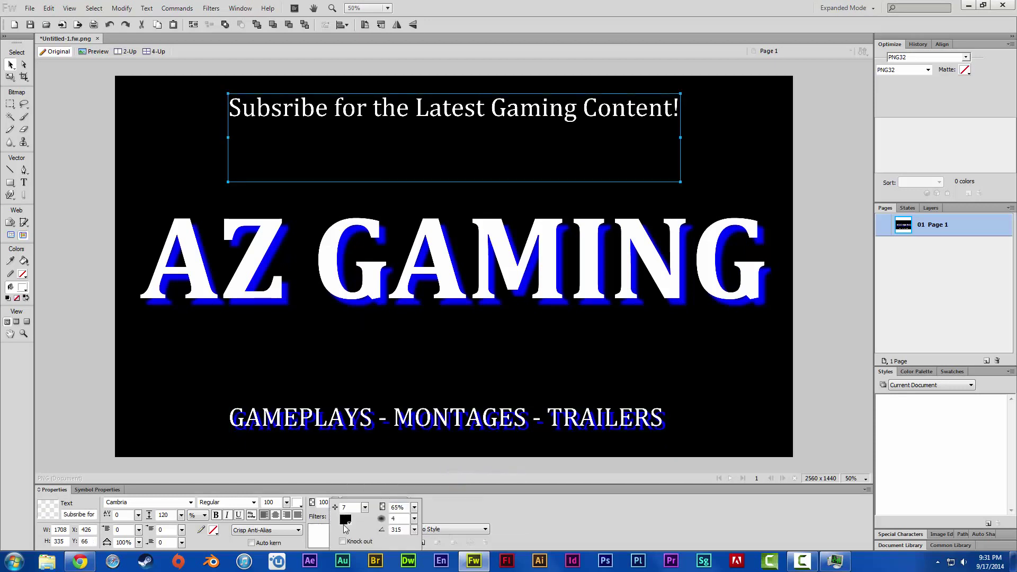
{"action": "left_click", "coordinate": [344, 520]}
{"action": "left_click", "coordinate": [351, 502]}
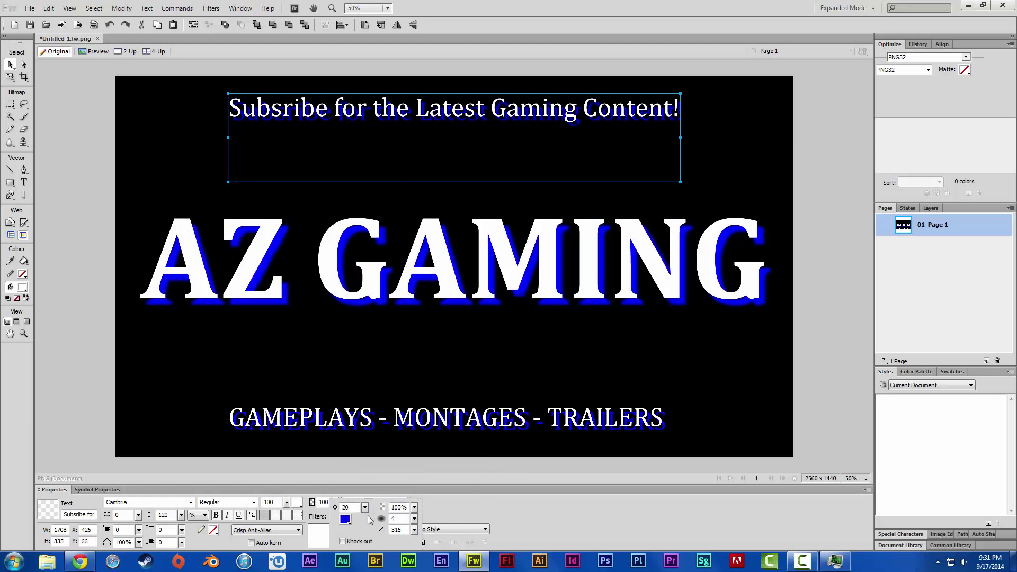
{"action": "left_click_drag", "start_coordinate": [365, 507], "coordinate": [365, 522]}
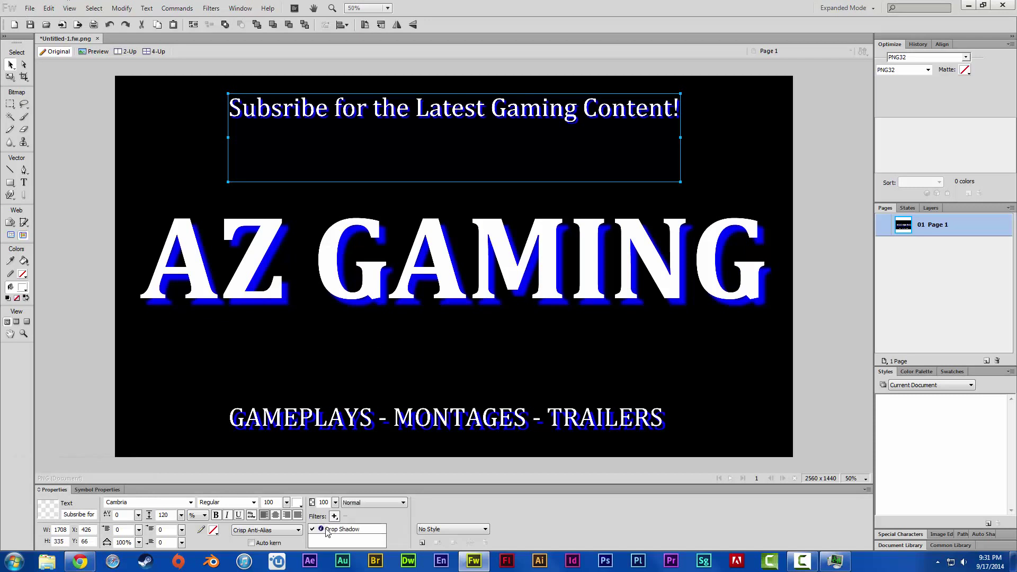
{"action": "left_click", "coordinate": [344, 286]}
Step: Add an Inner Bevel to AZ GAMING, trying edge shapes like Frame 1 and Ring
{"action": "left_click", "coordinate": [334, 517]}
{"action": "mouse_move", "coordinate": [380, 435]}
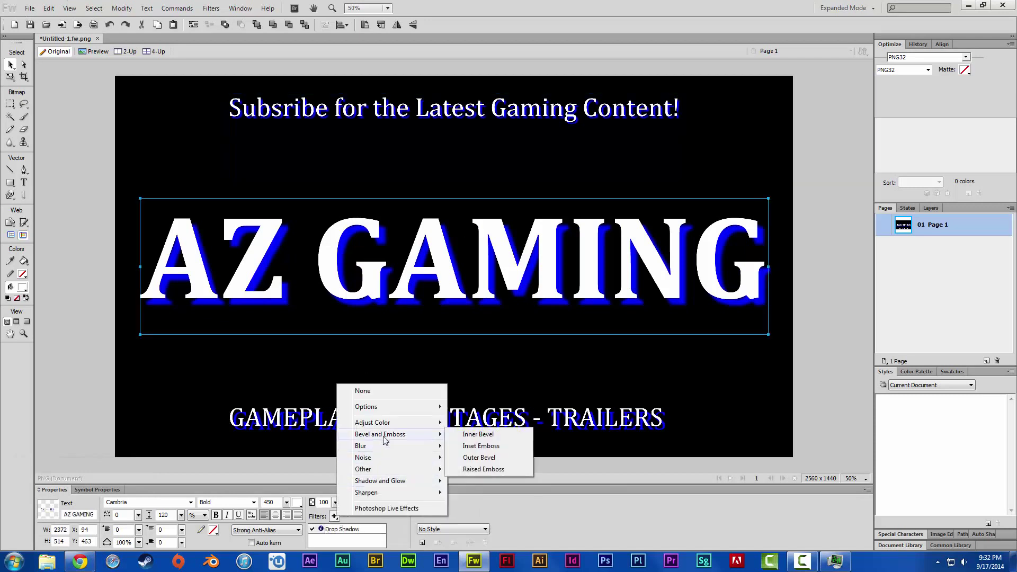
{"action": "left_click", "coordinate": [466, 435]}
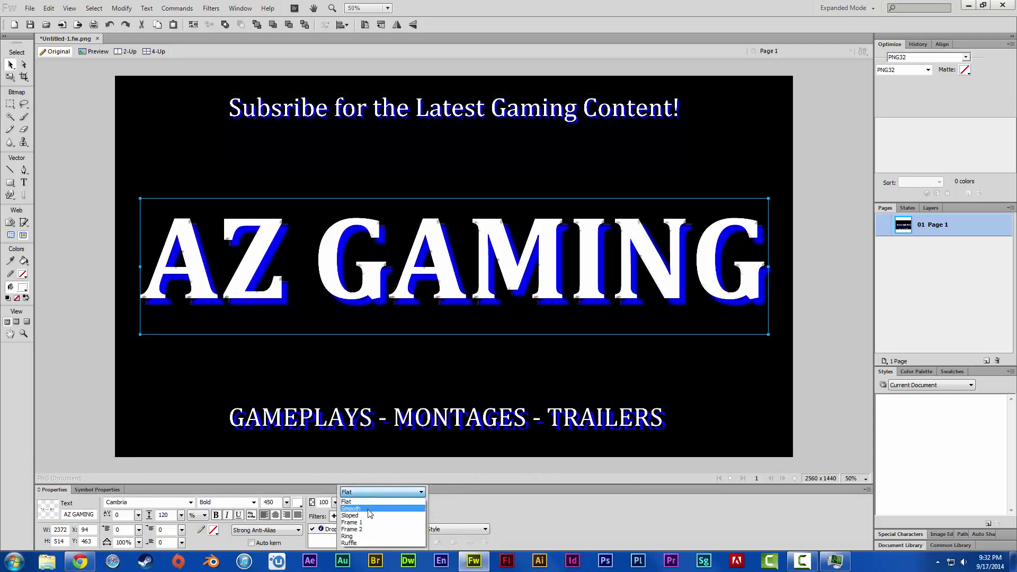
{"action": "left_click", "coordinate": [369, 492]}
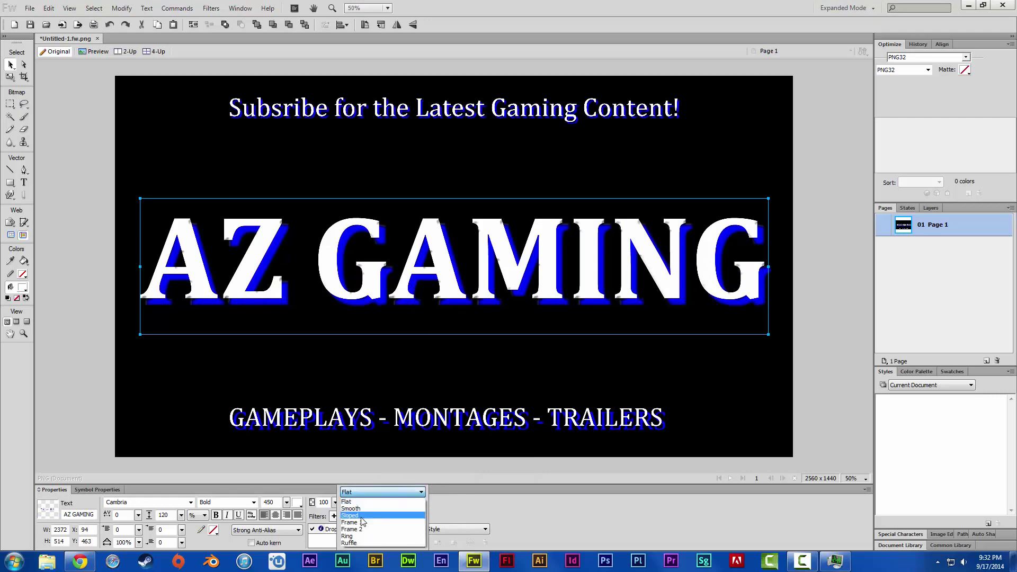
{"action": "left_click", "coordinate": [365, 522]}
{"action": "left_click", "coordinate": [373, 492]}
{"action": "left_click", "coordinate": [379, 521]}
{"action": "left_click", "coordinate": [374, 492]}
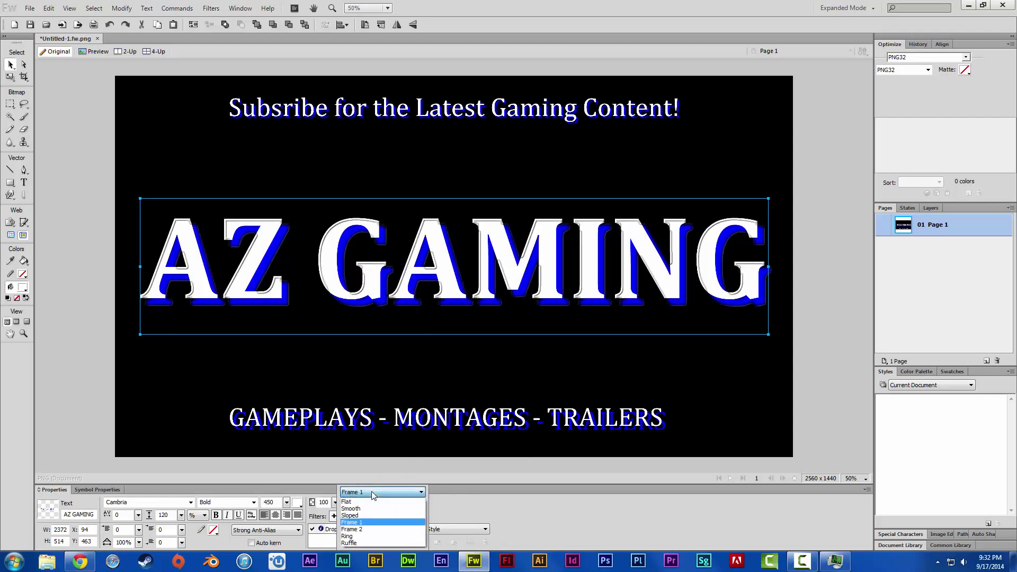
{"action": "left_click", "coordinate": [373, 528]}
{"action": "left_click", "coordinate": [374, 492]}
{"action": "left_click", "coordinate": [375, 536]}
Step: Compare the Ruffle and Sloped bevel edges, then leave the bevel on Flat
{"action": "left_click", "coordinate": [373, 492]}
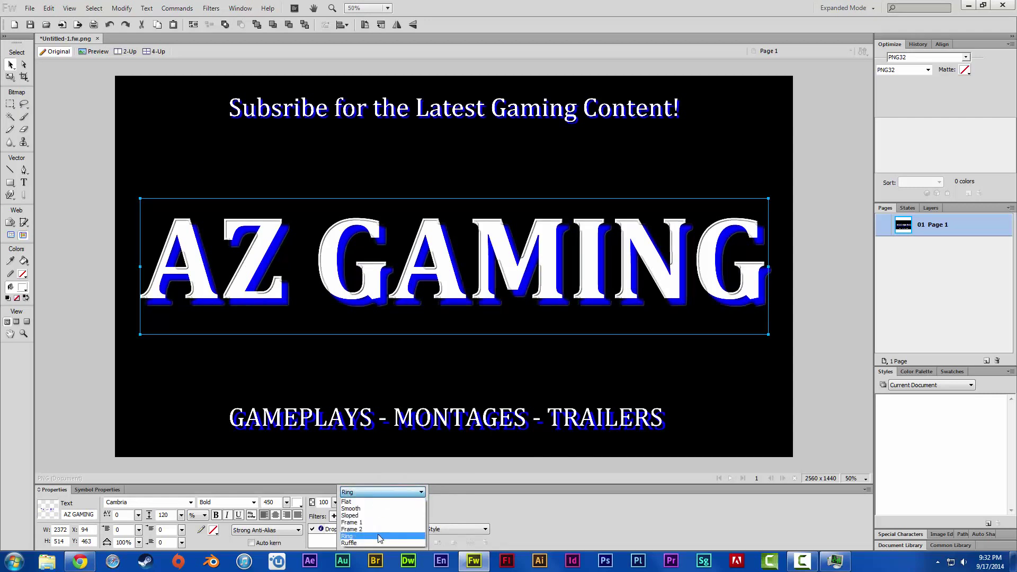
{"action": "left_click", "coordinate": [371, 542]}
{"action": "left_click", "coordinate": [373, 492]}
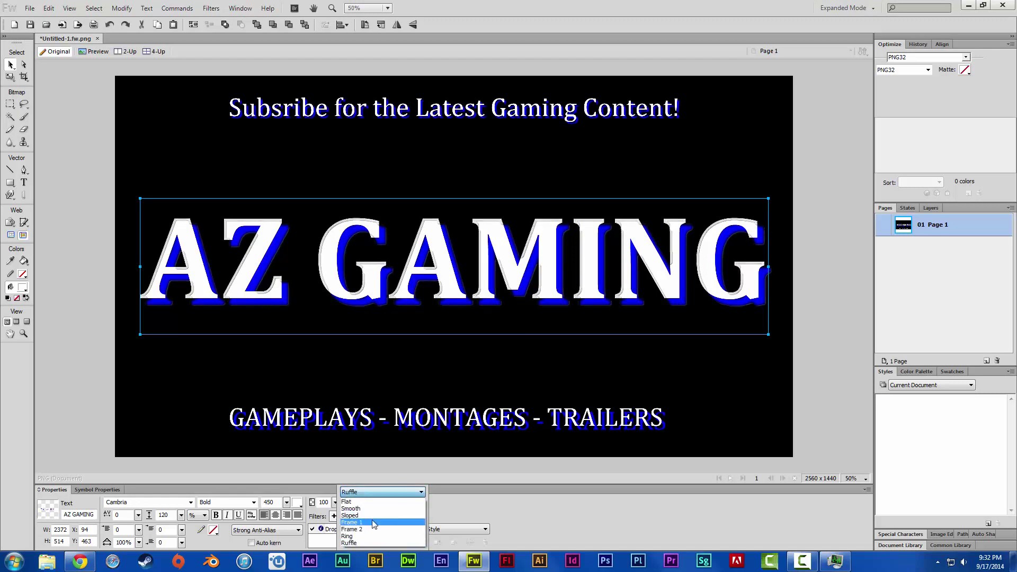
{"action": "left_click", "coordinate": [374, 522]}
{"action": "left_click", "coordinate": [373, 492]}
{"action": "left_click", "coordinate": [371, 515]}
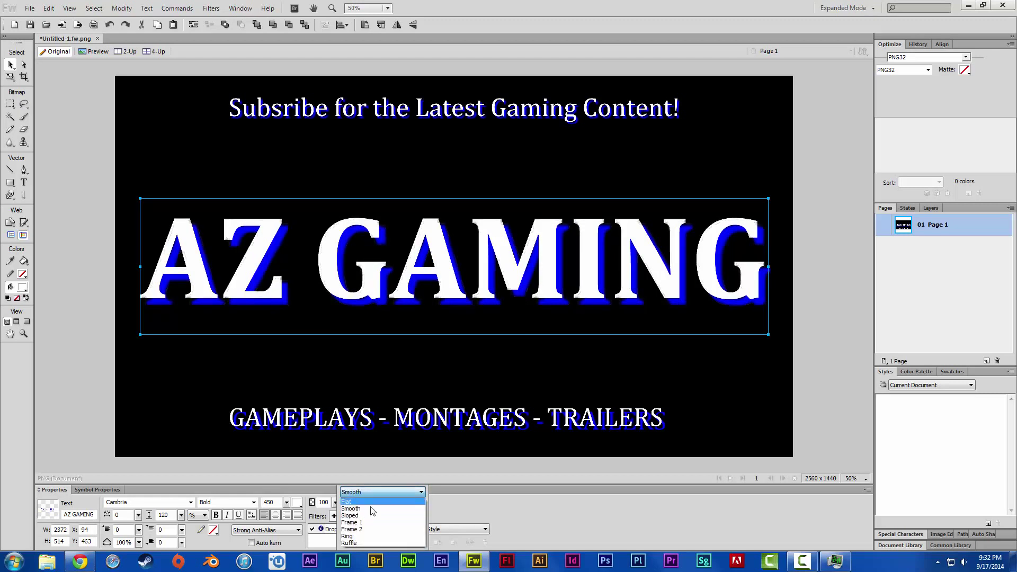
{"action": "left_click", "coordinate": [369, 492]}
{"action": "scroll", "coordinate": [370, 500], "scroll_direction": "up", "scroll_amount": 1}
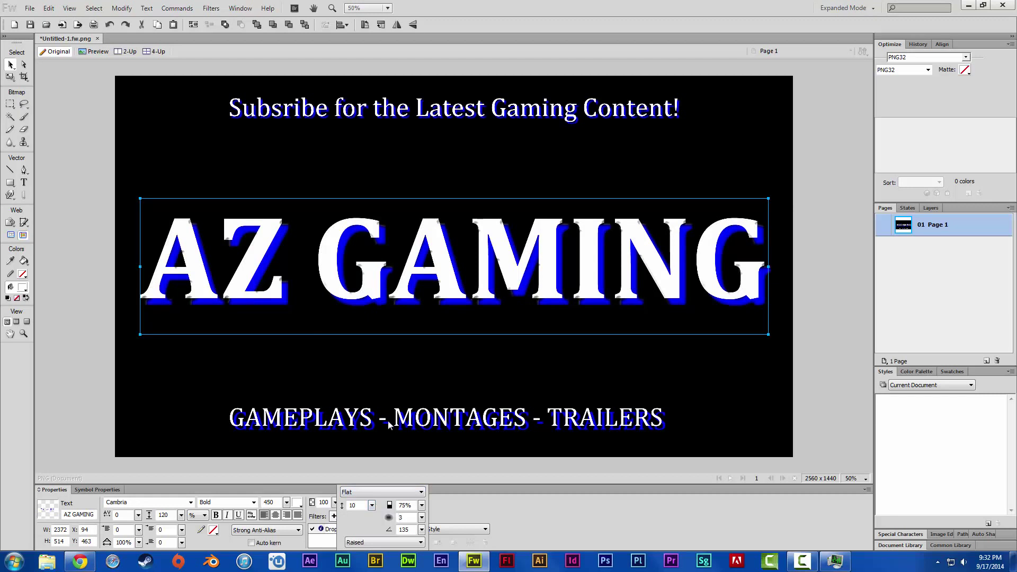
{"action": "left_click", "coordinate": [345, 276]}
Step: Switch the title fill to a gradient, trying the Satin and Bars types
{"action": "left_click", "coordinate": [296, 502]}
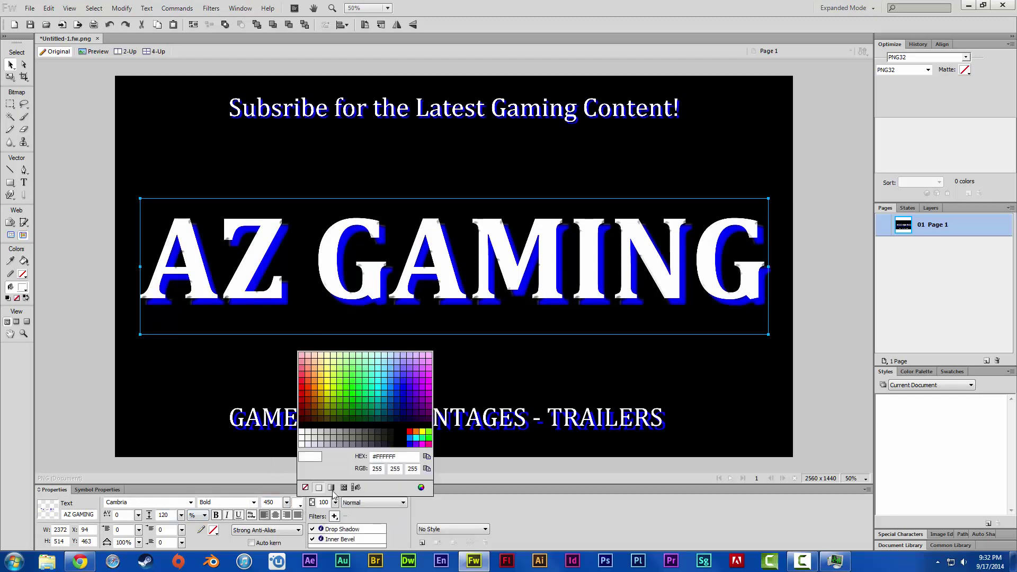
{"action": "left_click", "coordinate": [327, 495]}
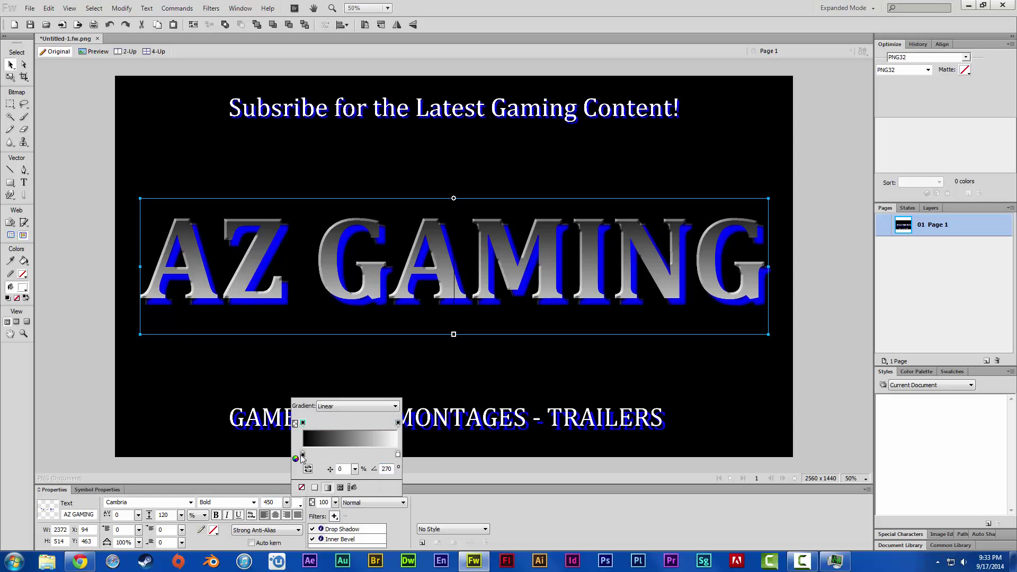
{"action": "left_click", "coordinate": [356, 406]}
{"action": "left_click", "coordinate": [336, 455]}
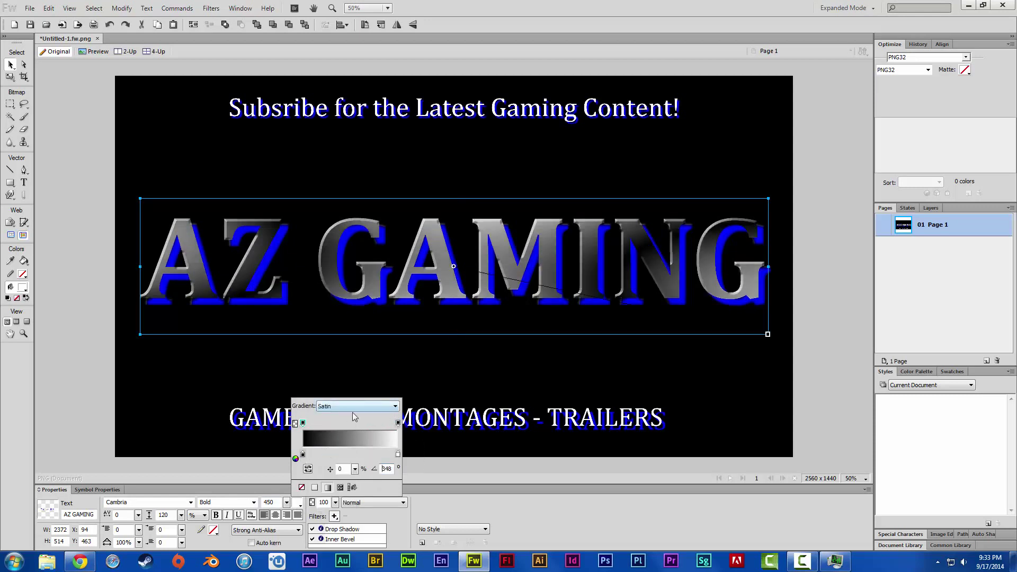
{"action": "left_click", "coordinate": [354, 406]}
{"action": "left_click", "coordinate": [336, 470]}
Step: Set a grey gradient stop and change the gradient type to Waves
{"action": "left_click", "coordinate": [303, 455]}
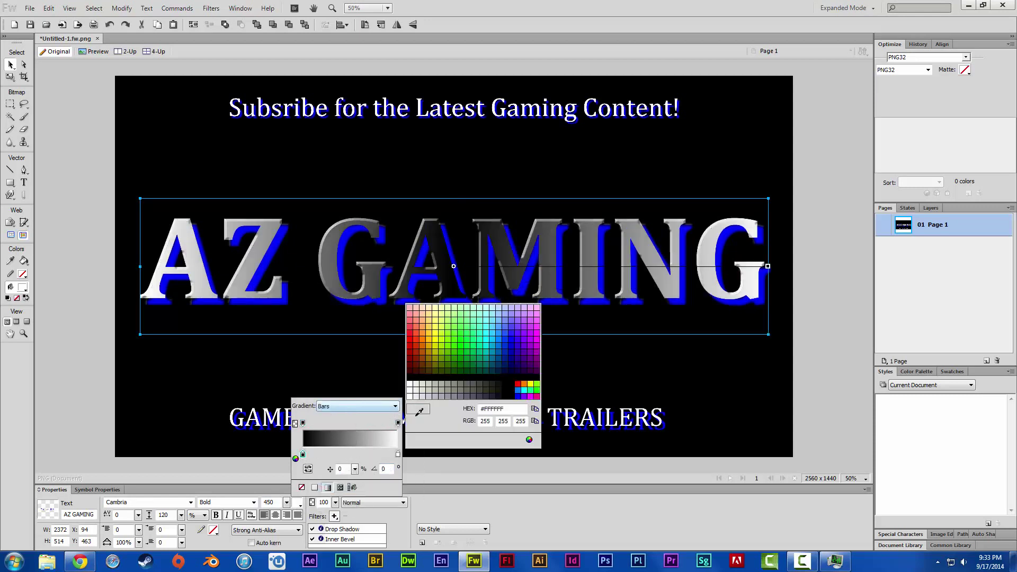
{"action": "left_click", "coordinate": [451, 383]}
{"action": "left_click", "coordinate": [356, 406]}
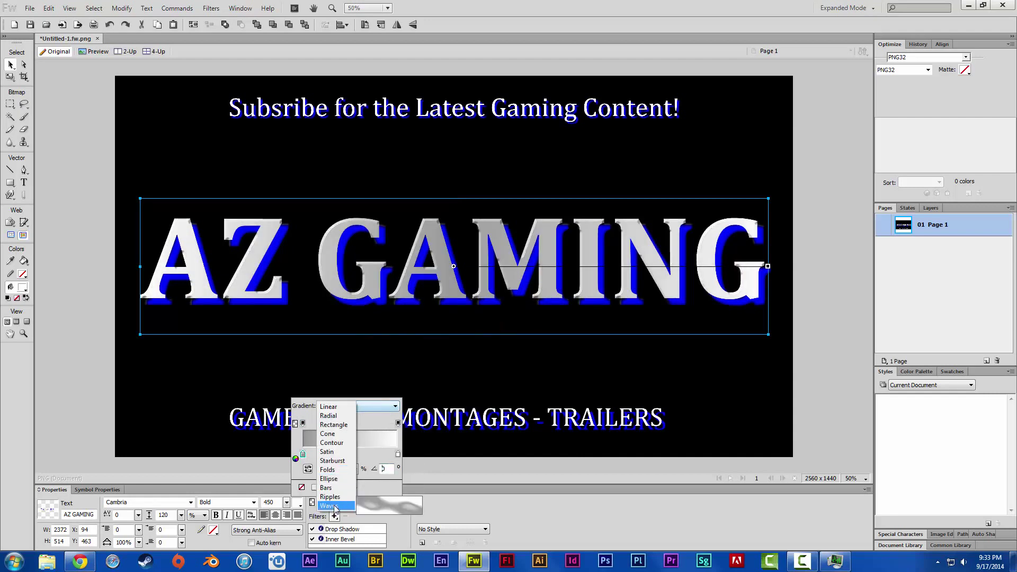
{"action": "left_click", "coordinate": [342, 486]}
{"action": "key", "text": "Return"}
{"action": "left_click", "coordinate": [453, 431]}
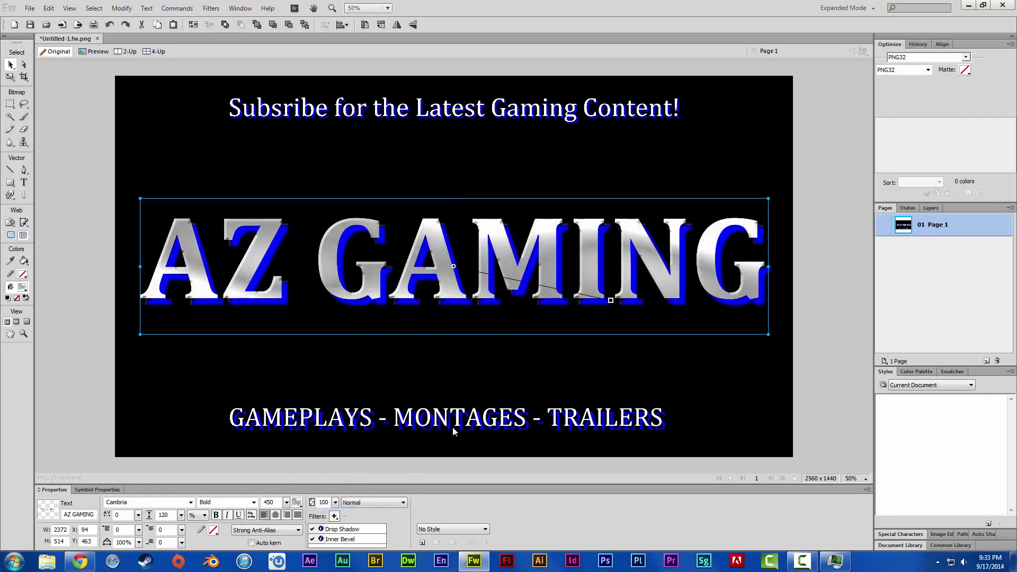
Step: Switch the GAMEPLAYS subtitle's fill to a gradient
{"action": "left_click", "coordinate": [344, 423]}
{"action": "left_click", "coordinate": [297, 502]}
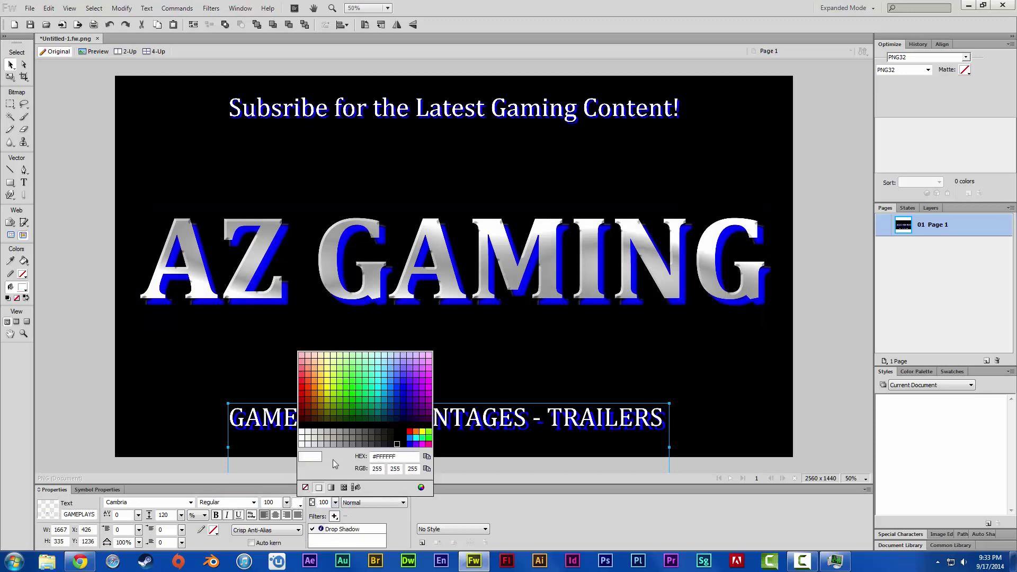
{"action": "left_click", "coordinate": [332, 488]}
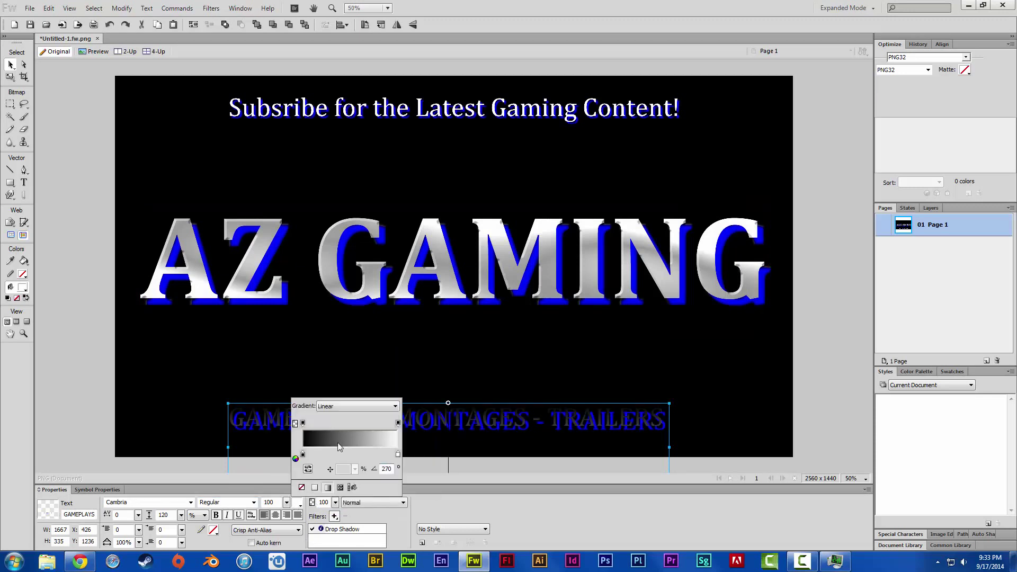
{"action": "left_click", "coordinate": [377, 406]}
{"action": "left_click", "coordinate": [342, 495]}
Step: Nudge the Subscribe tagline and give it a Waves gradient fill
{"action": "left_click_drag", "start_coordinate": [414, 134], "coordinate": [409, 126]}
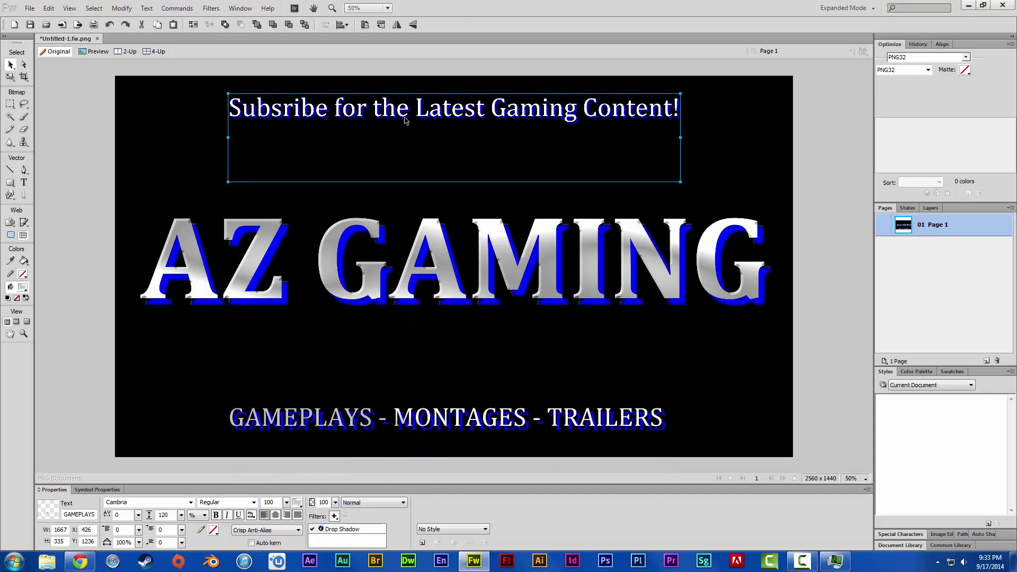
{"action": "left_click", "coordinate": [297, 502]}
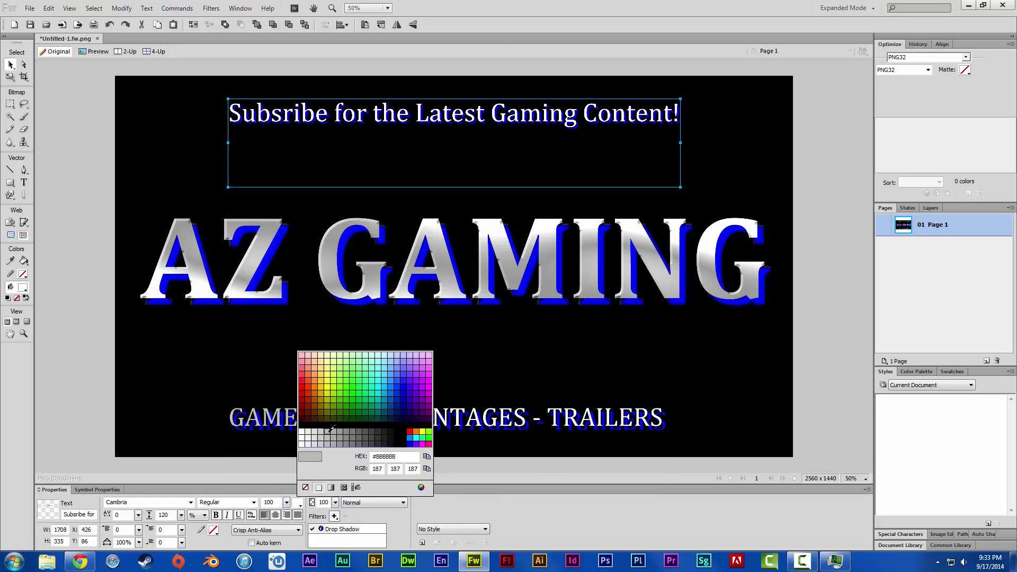
{"action": "left_click", "coordinate": [331, 488]}
{"action": "left_click", "coordinate": [397, 454]}
{"action": "left_click", "coordinate": [408, 384]}
{"action": "left_click", "coordinate": [395, 405]}
{"action": "left_click", "coordinate": [339, 490]}
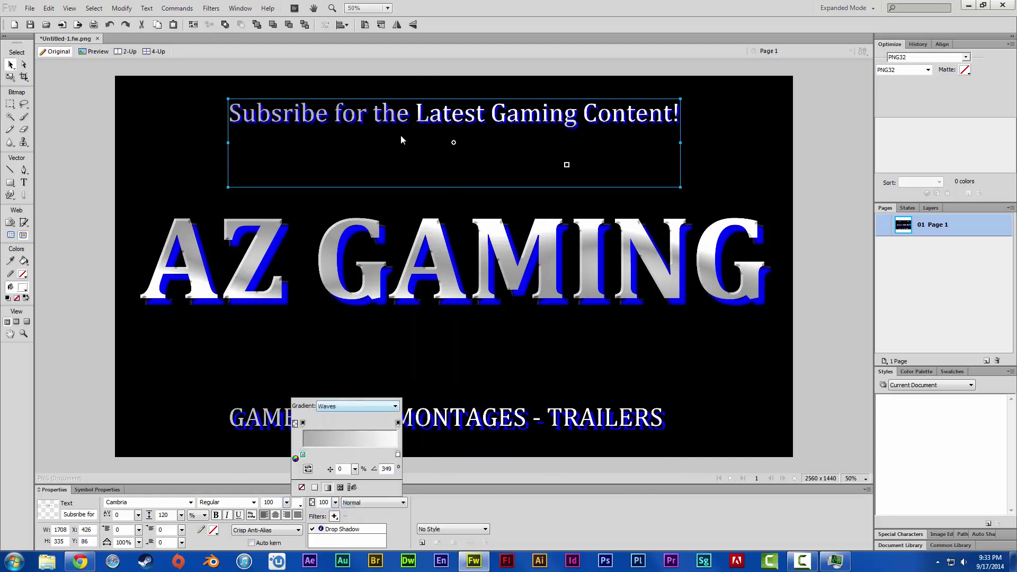
{"action": "key", "text": "Return"}
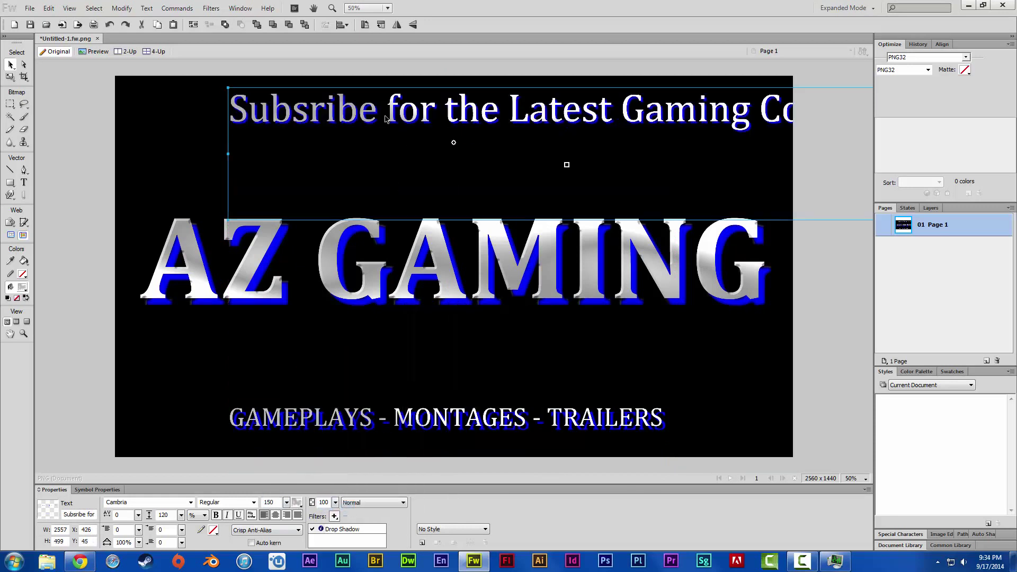
Step: Stretch the Subscribe tagline across the top, then set GAMEPLAYS to size 130 and re-centre it
{"action": "left_click_drag", "start_coordinate": [386, 118], "coordinate": [274, 115]}
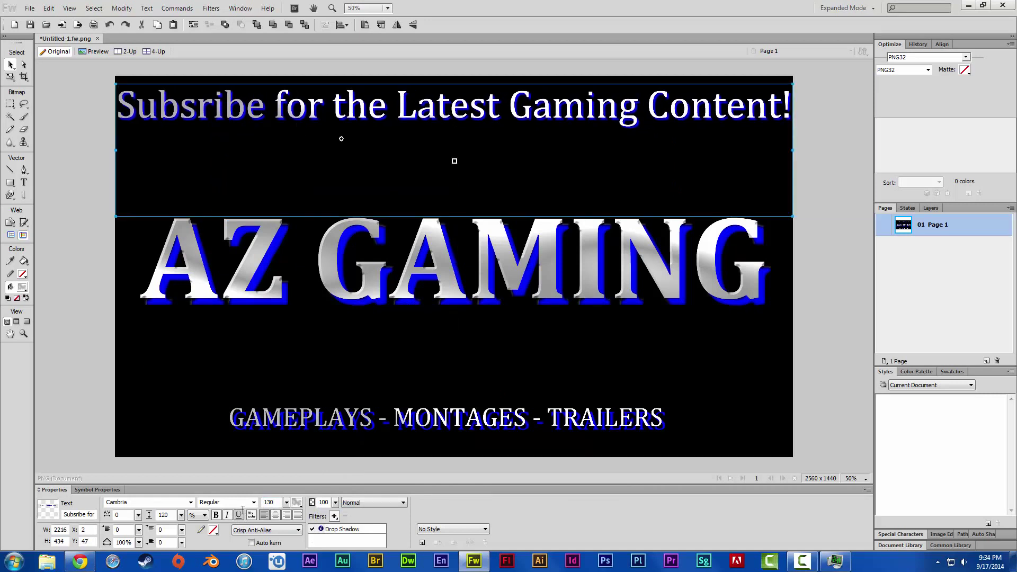
{"action": "left_click", "coordinate": [397, 423]}
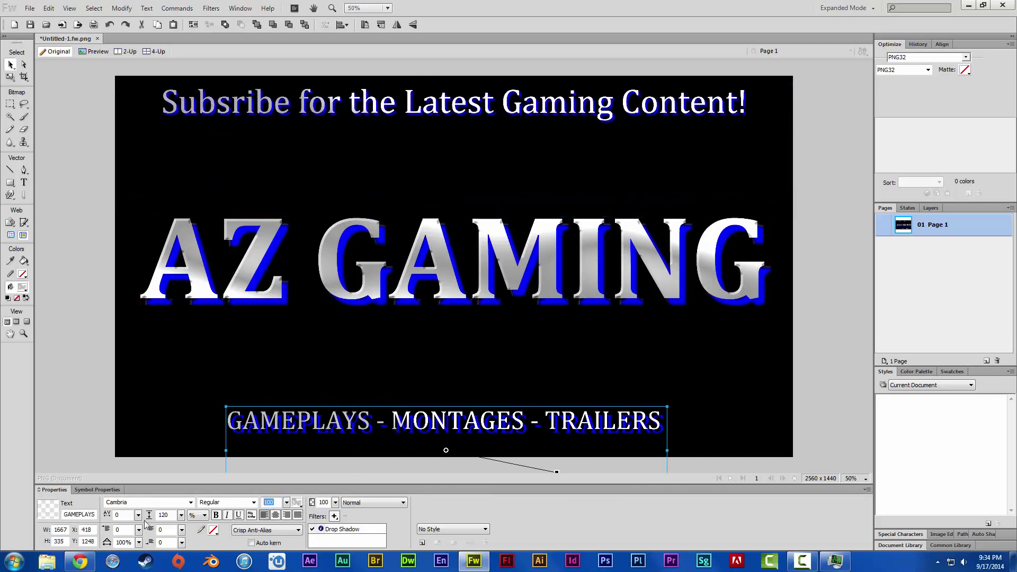
{"action": "type", "text": "130"}
{"action": "key", "text": "Return"}
{"action": "left_click_drag", "start_coordinate": [476, 423], "coordinate": [432, 426]}
Step: Re-centre the AZ GAMING title and lower the Subscribe tagline slightly
{"action": "left_click_drag", "start_coordinate": [353, 287], "coordinate": [352, 287]}
{"action": "left_click_drag", "start_coordinate": [353, 112], "coordinate": [352, 126]}
{"action": "left_click_drag", "start_coordinate": [398, 424], "coordinate": [390, 423]}
{"action": "left_click", "coordinate": [414, 376]}
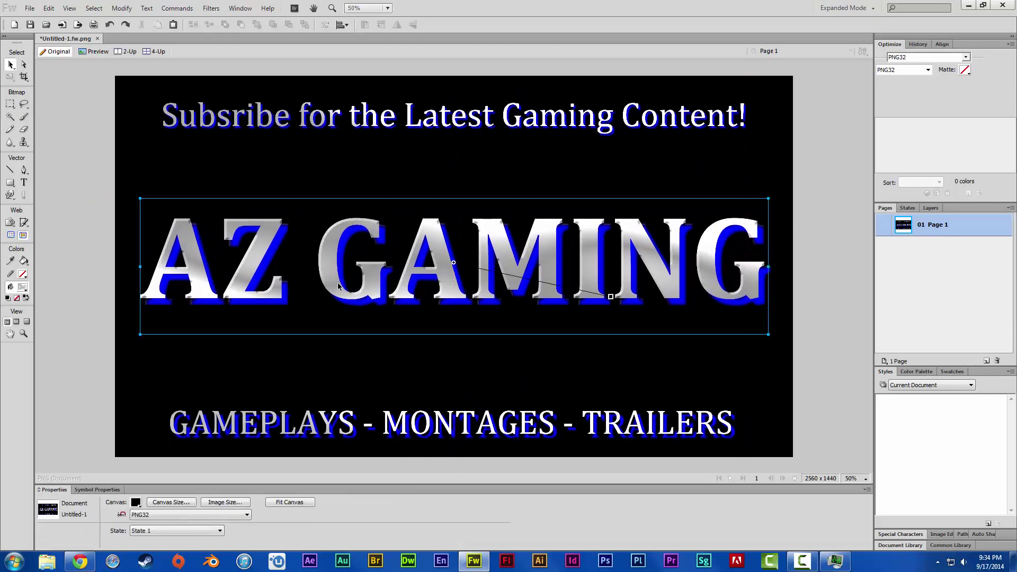
{"action": "left_click_drag", "start_coordinate": [339, 286], "coordinate": [339, 292]}
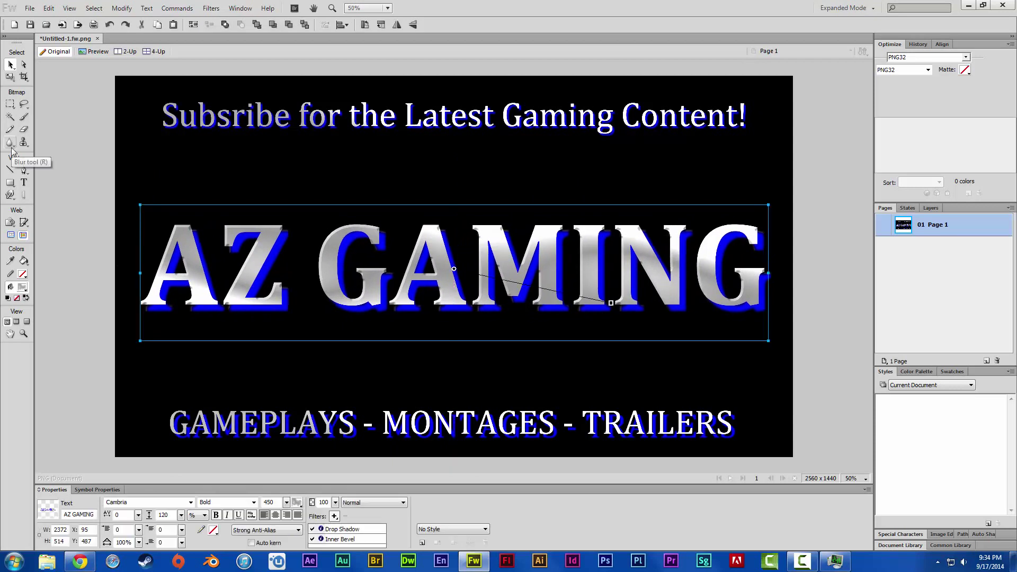
Step: Nudge GAMEPLAYS up to centre, then try a Lighten blend on the title and undo it
{"action": "left_click", "coordinate": [177, 365]}
{"action": "left_click_drag", "start_coordinate": [392, 424], "coordinate": [392, 422]}
{"action": "left_click", "coordinate": [373, 301]}
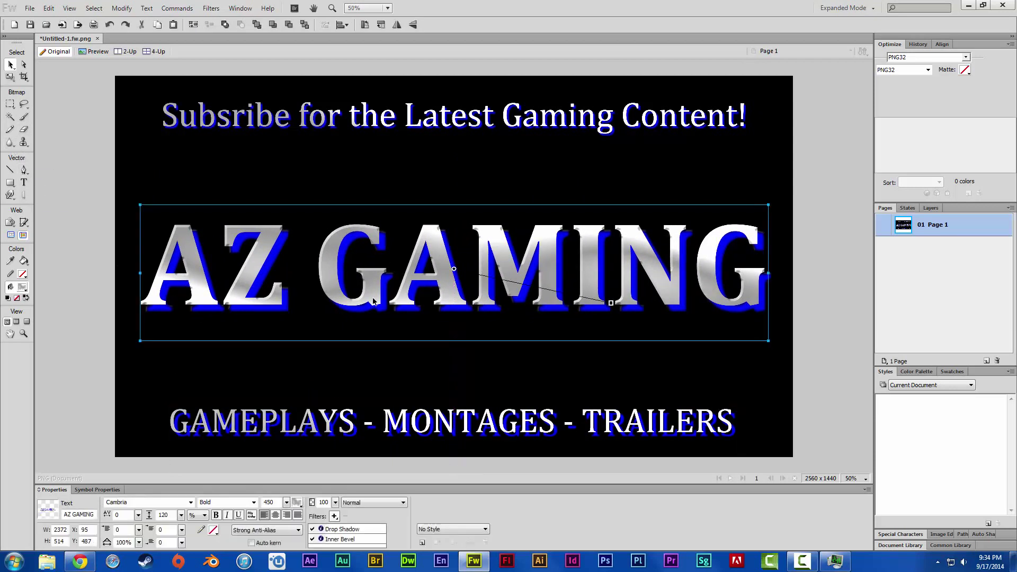
{"action": "left_click", "coordinate": [374, 502]}
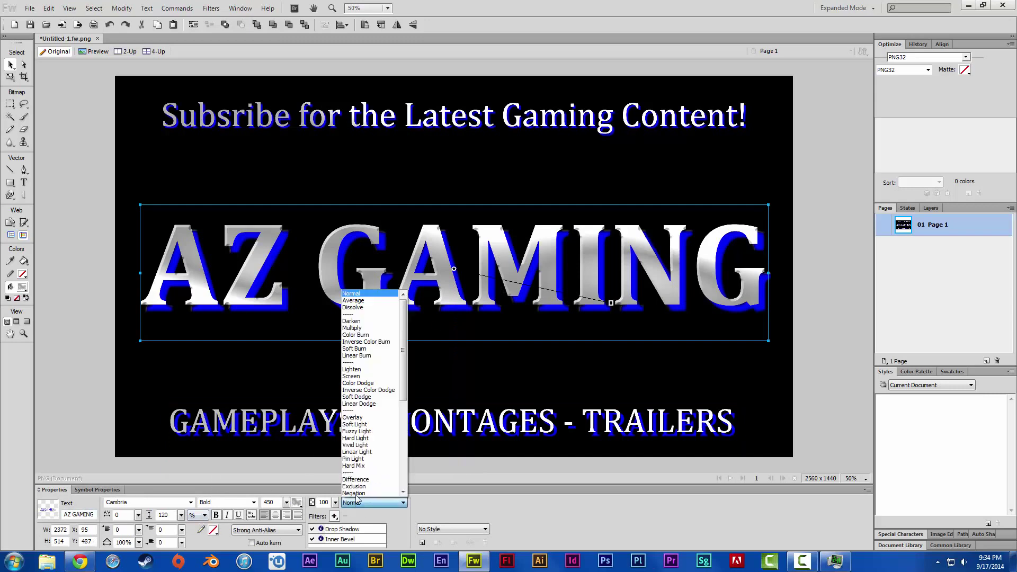
{"action": "left_click", "coordinate": [365, 371]}
{"action": "left_click", "coordinate": [69, 8]}
{"action": "key", "text": "Escape"}
{"action": "key", "text": "ctrl+z"}
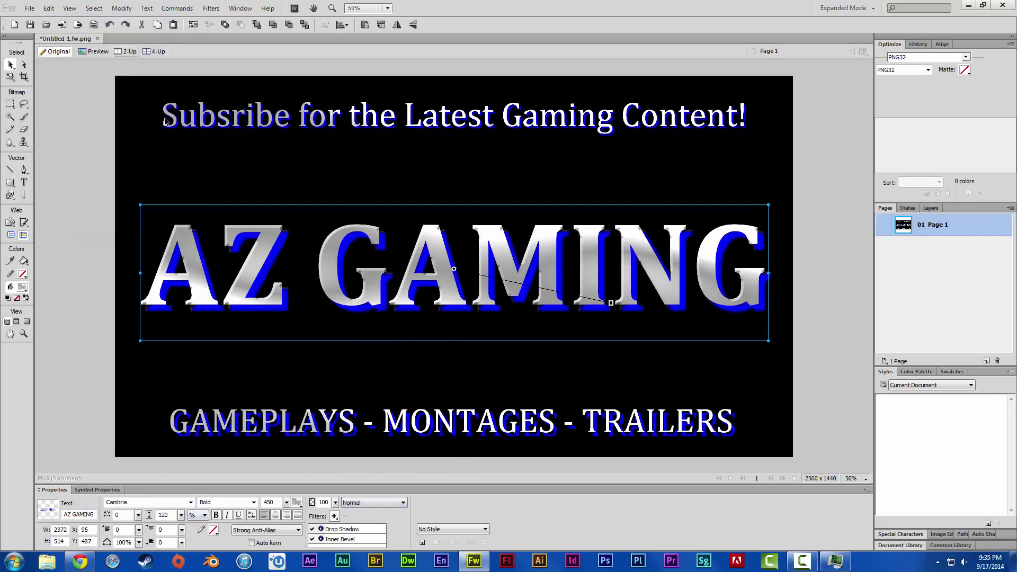
Step: Save the AZ GAMING title's appearance as a new style
{"action": "left_click", "coordinate": [422, 543]}
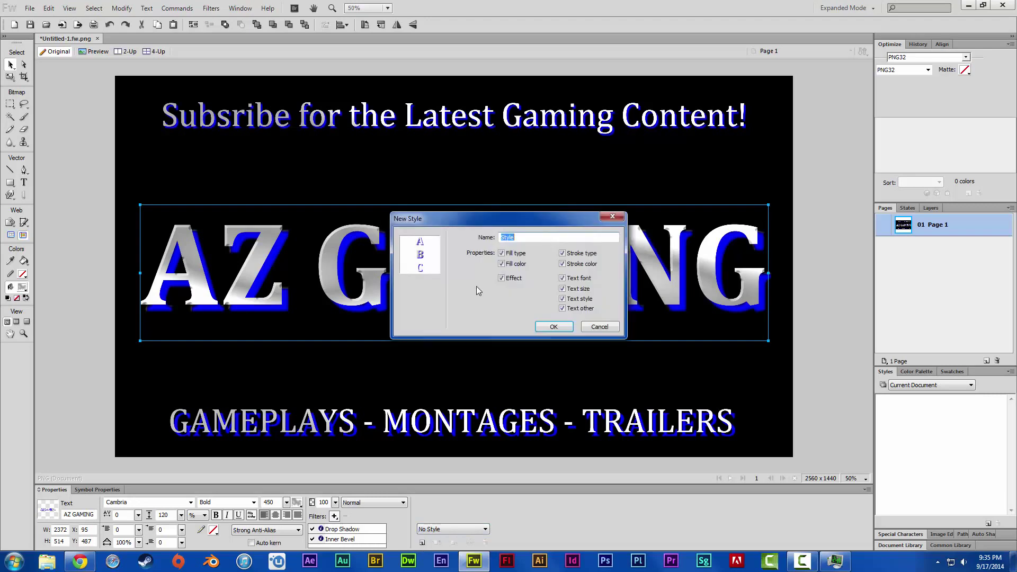
{"action": "left_click", "coordinate": [553, 327]}
{"action": "left_click", "coordinate": [48, 8]}
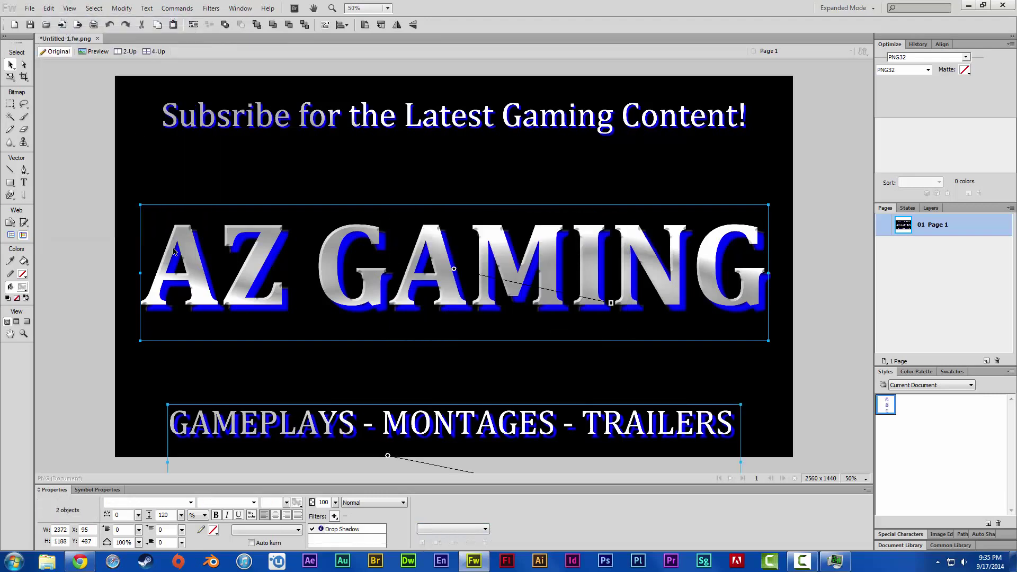
{"action": "left_click", "coordinate": [300, 393]}
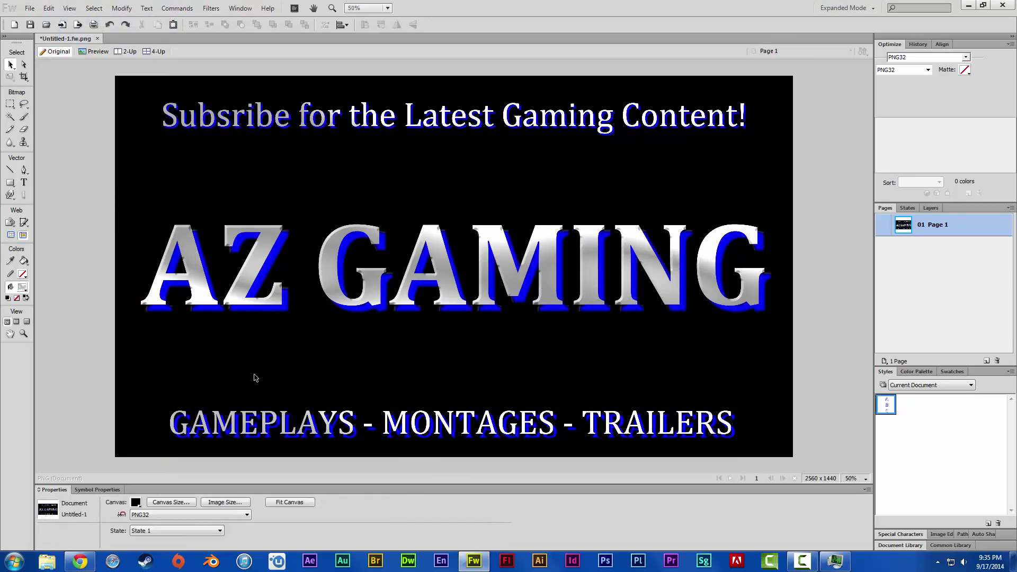
Step: Make the GAMEPLAYS subtitle and the Subscribe tagline bold
{"action": "left_click", "coordinate": [254, 424]}
{"action": "left_click", "coordinate": [254, 502]}
{"action": "left_click", "coordinate": [204, 526]}
{"action": "left_click", "coordinate": [350, 350]}
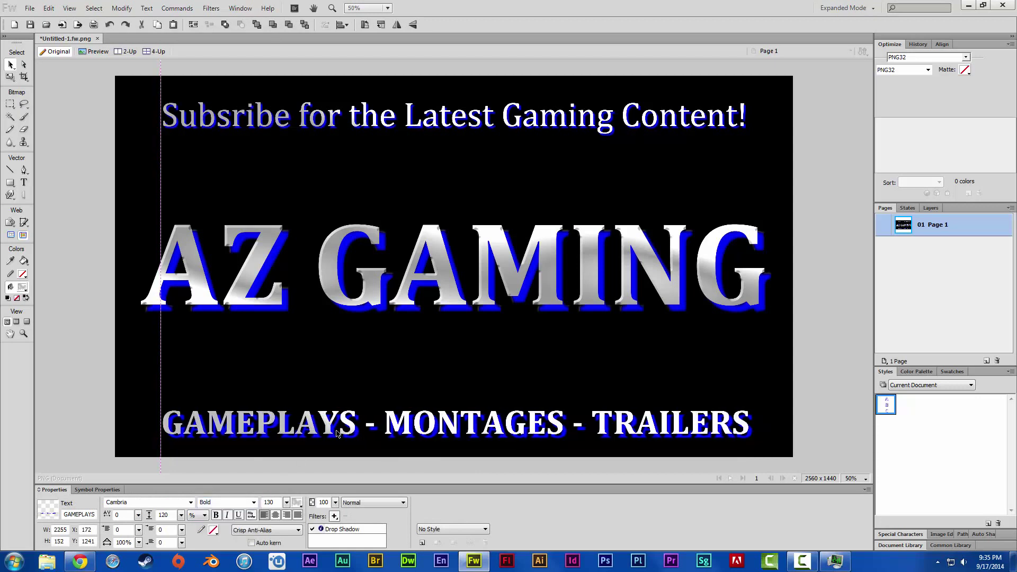
{"action": "left_click", "coordinate": [348, 134]}
{"action": "left_click", "coordinate": [254, 502]}
{"action": "left_click", "coordinate": [204, 526]}
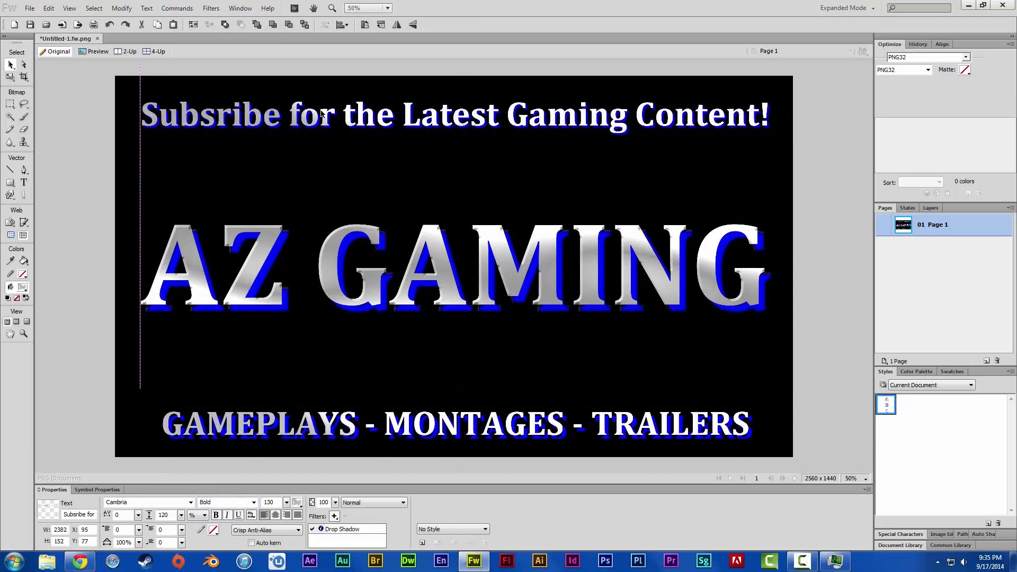
Step: Shift the GAMEPLAYS line left and move the AZ GAMING title up to centre
{"action": "left_click", "coordinate": [445, 265]}
{"action": "left_click_drag", "start_coordinate": [353, 431], "coordinate": [342, 431]}
{"action": "left_click", "coordinate": [818, 372]}
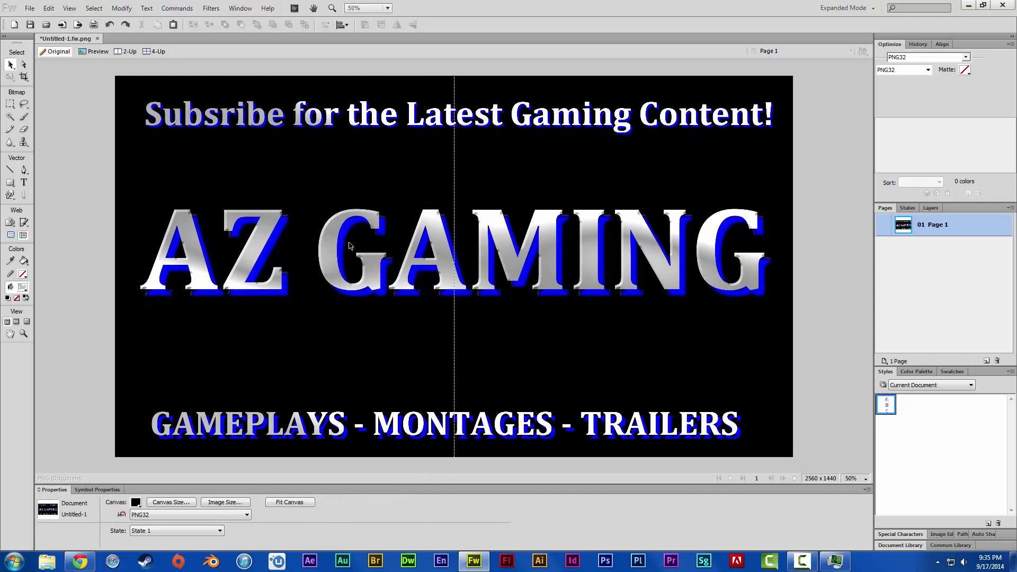
{"action": "left_click_drag", "start_coordinate": [445, 265], "coordinate": [445, 239]}
Step: Add an 'Xbox/Playstation/Wii/PC' text line and place it just above GAMEPLAYS
{"action": "left_click", "coordinate": [92, 166]}
{"action": "key", "text": "t"}
{"action": "left_click", "coordinate": [279, 326]}
{"action": "type", "text": "x"}
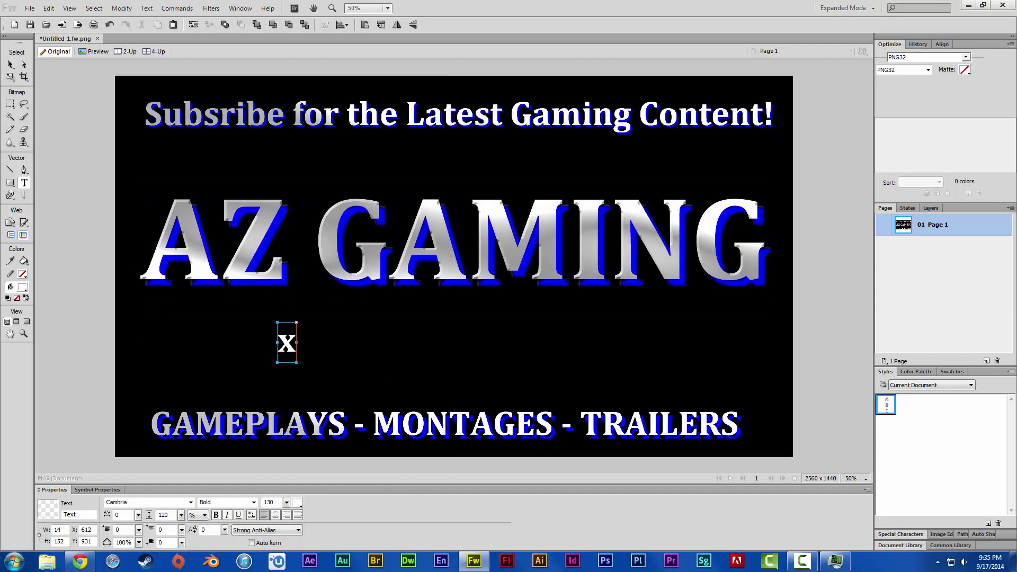
{"action": "key", "text": "BackSpace"}
{"action": "type", "text": "Xbox/Play"}
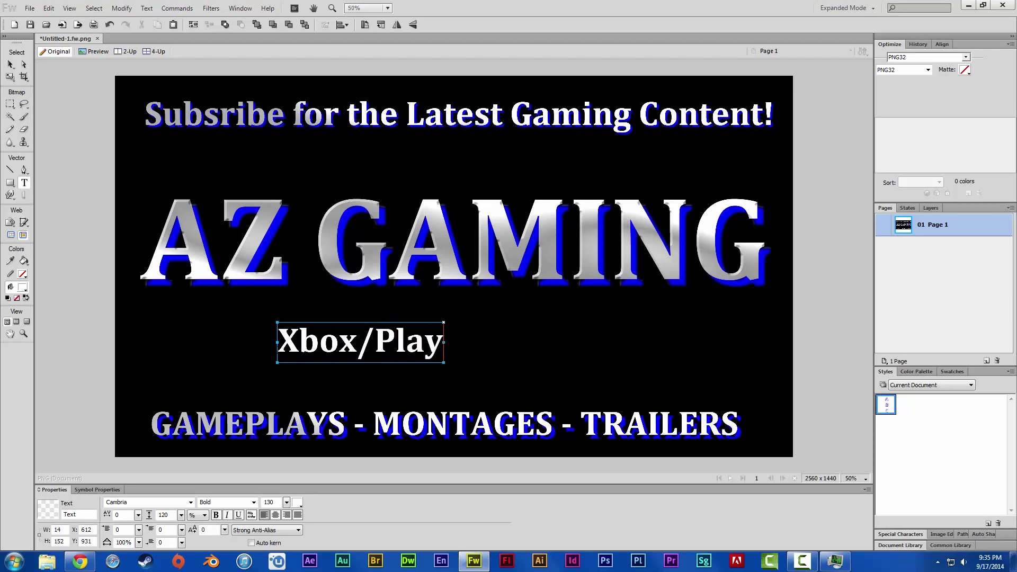
{"action": "type", "text": "station/Wii/PC"}
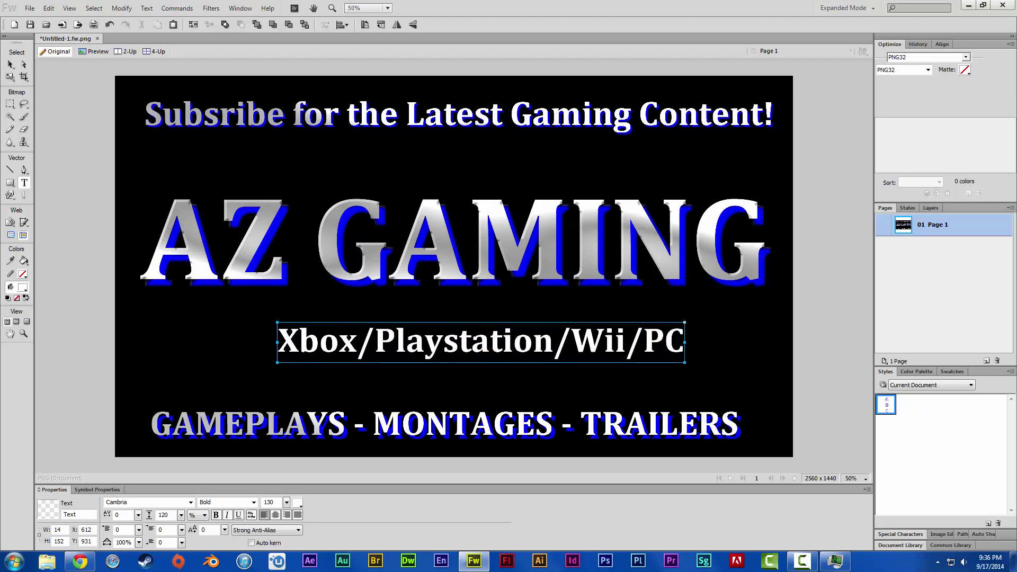
{"action": "left_click", "coordinate": [10, 64]}
{"action": "left_click_drag", "start_coordinate": [476, 341], "coordinate": [438, 367]}
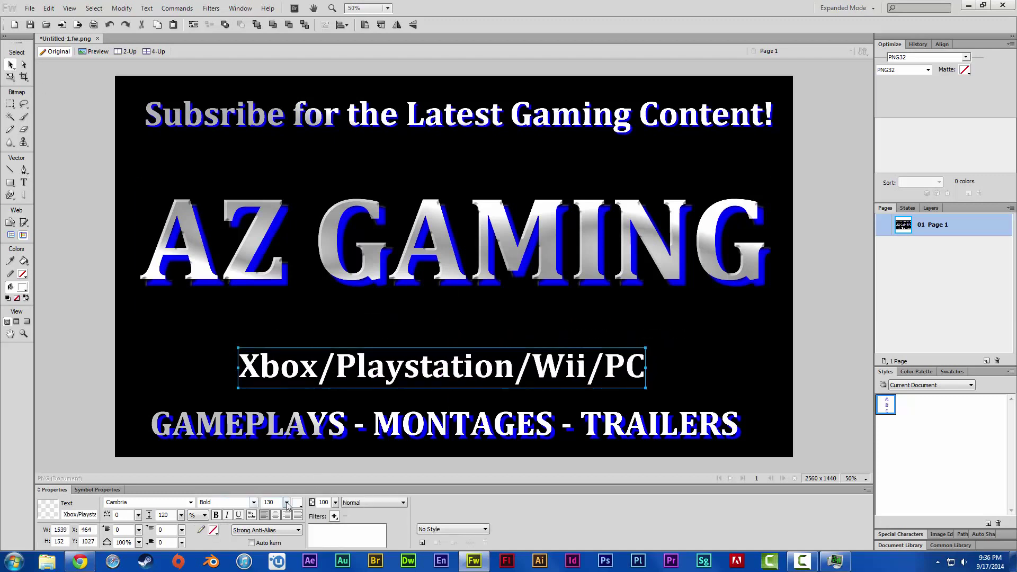
Step: Fill the platform line with a green-to-black gradient
{"action": "left_click", "coordinate": [297, 502]}
{"action": "left_click", "coordinate": [330, 488]}
{"action": "left_click", "coordinate": [302, 454]}
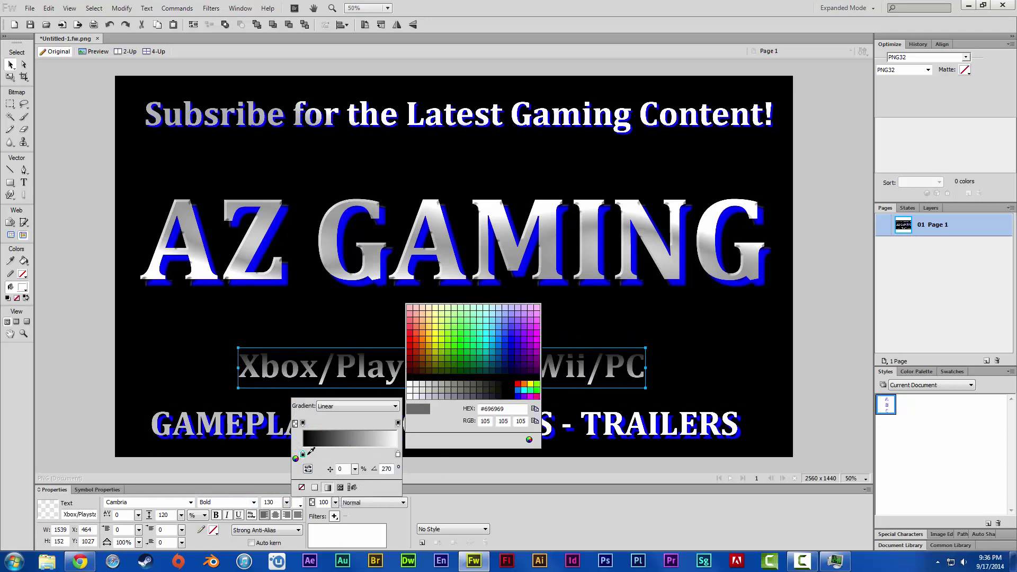
{"action": "left_click", "coordinate": [536, 386]}
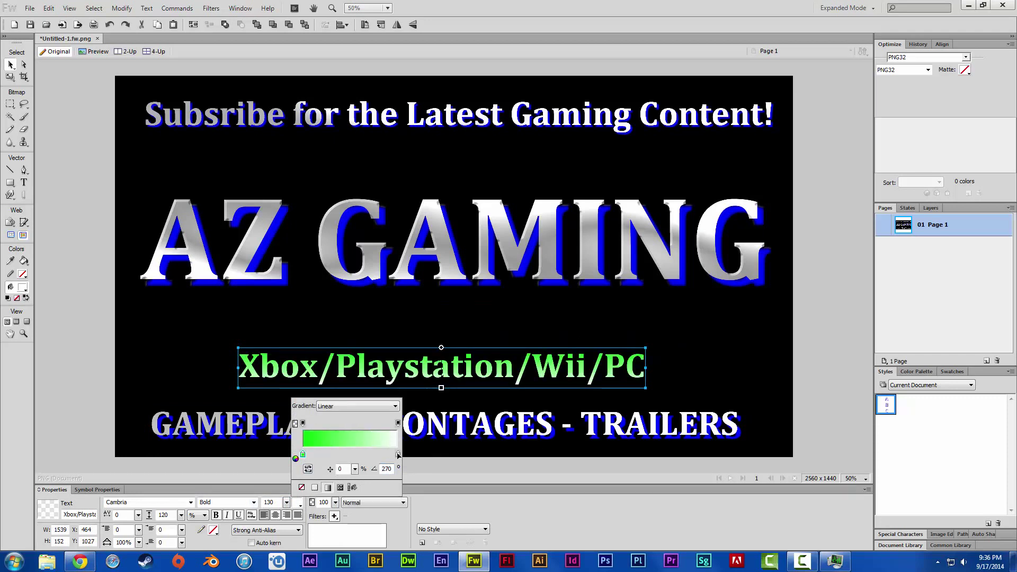
{"action": "left_click", "coordinate": [398, 455]}
{"action": "left_click", "coordinate": [408, 318]}
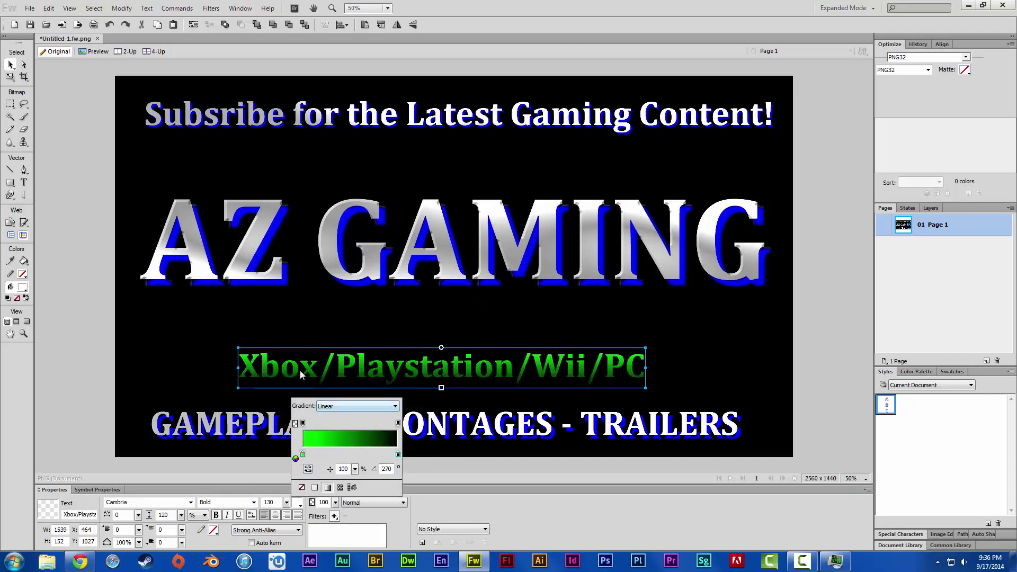
Step: Try Ripples, Folds, Ellipse and Cone gradient types, then settle on Waves
{"action": "left_click", "coordinate": [340, 487]}
{"action": "left_click", "coordinate": [340, 488]}
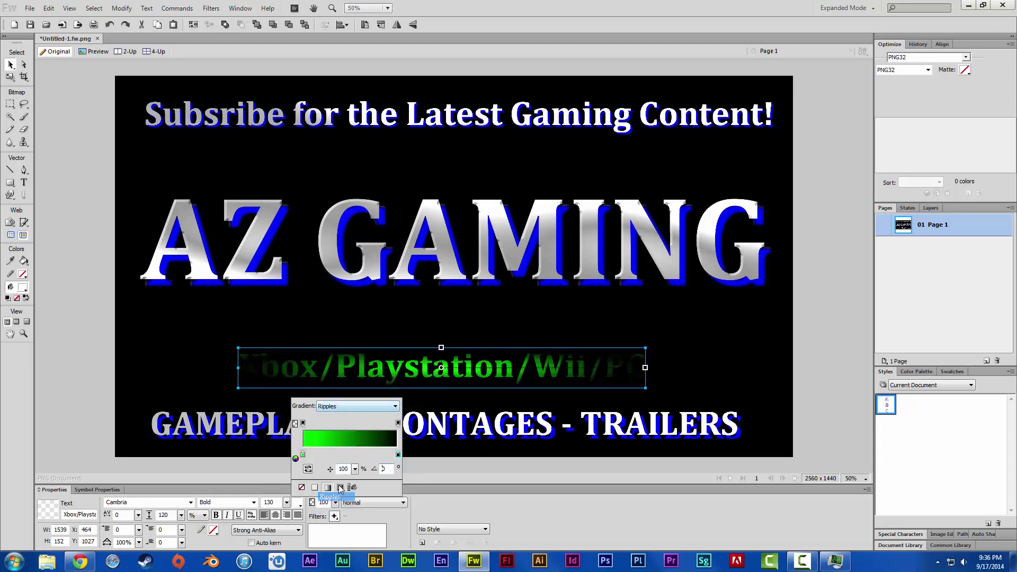
{"action": "left_click", "coordinate": [356, 406]}
{"action": "left_click", "coordinate": [352, 419]}
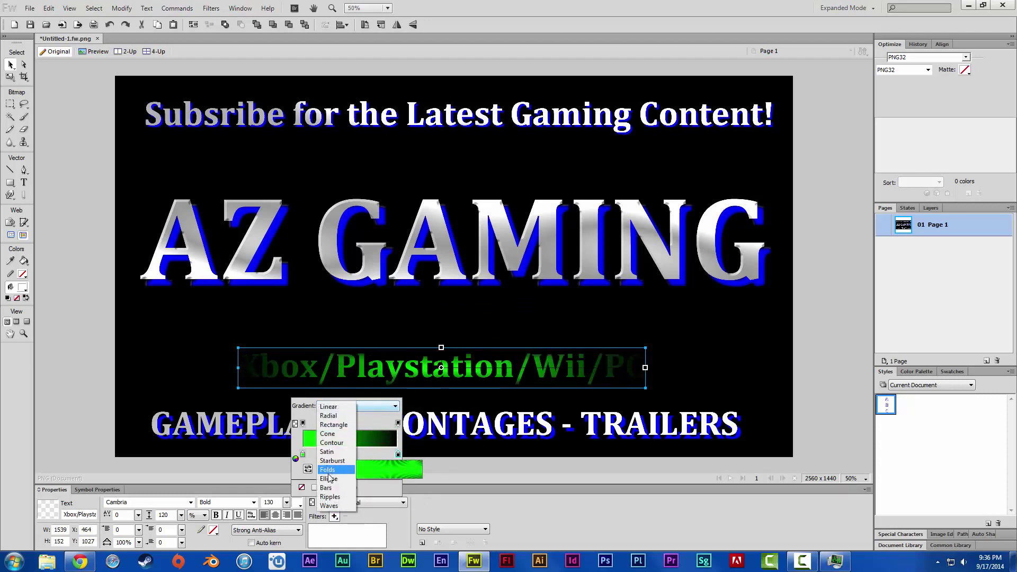
{"action": "left_click", "coordinate": [329, 478]}
{"action": "left_click", "coordinate": [296, 502]}
{"action": "left_click", "coordinate": [356, 405]}
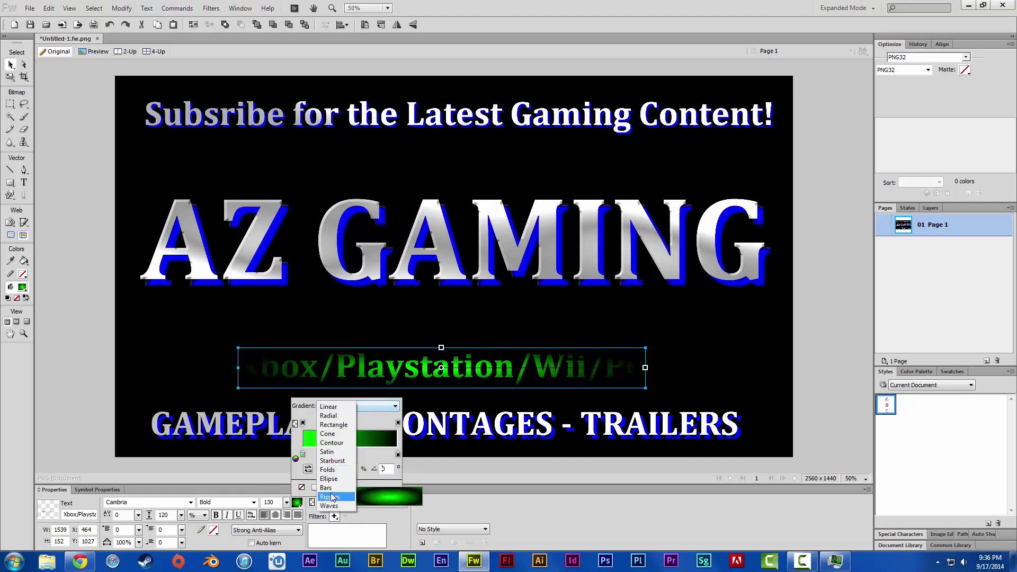
{"action": "left_click", "coordinate": [332, 496]}
{"action": "left_click", "coordinate": [356, 406]}
{"action": "left_click", "coordinate": [328, 433]}
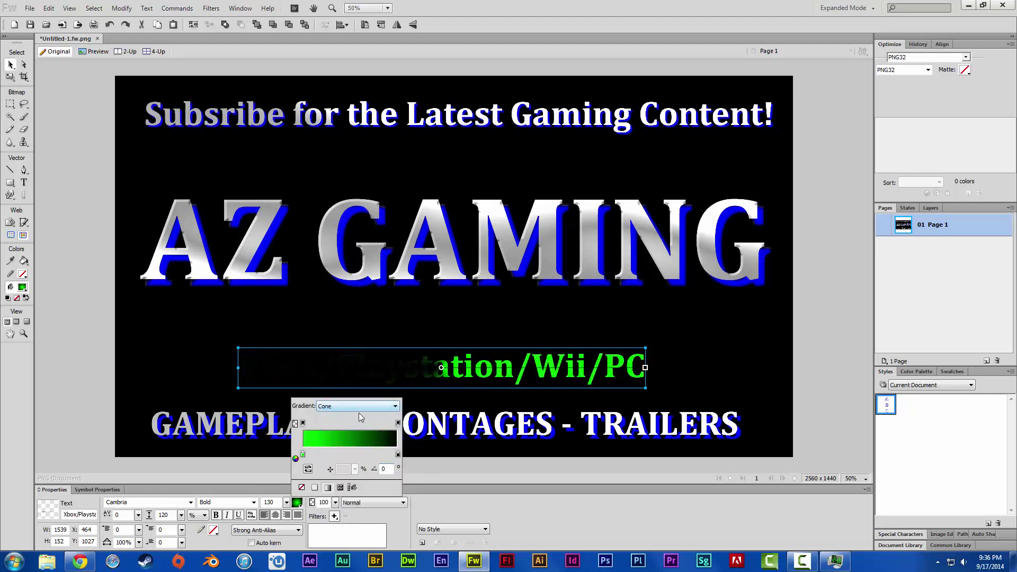
{"action": "left_click", "coordinate": [355, 406]}
{"action": "left_click", "coordinate": [344, 439]}
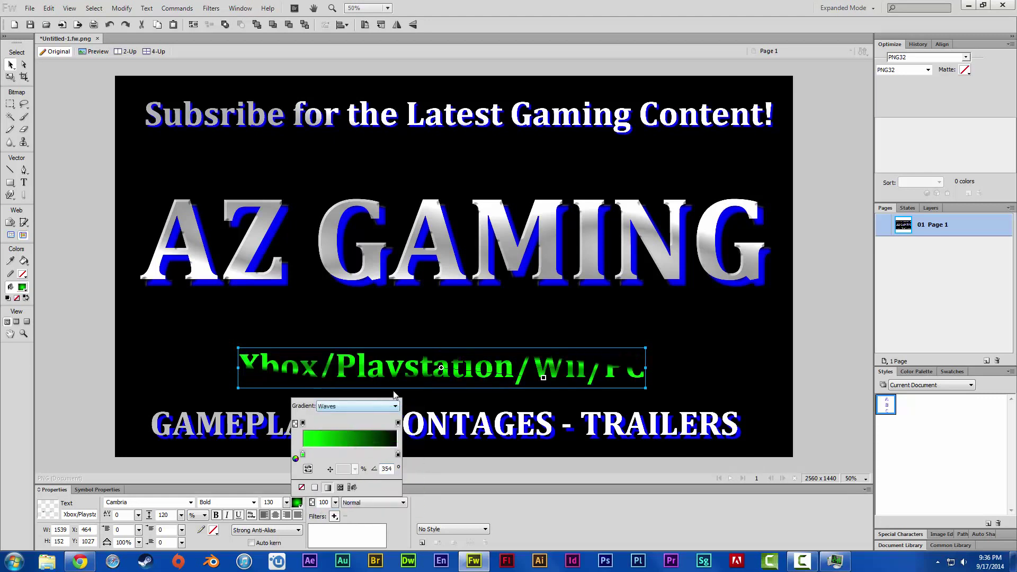
{"action": "left_click", "coordinate": [682, 376]}
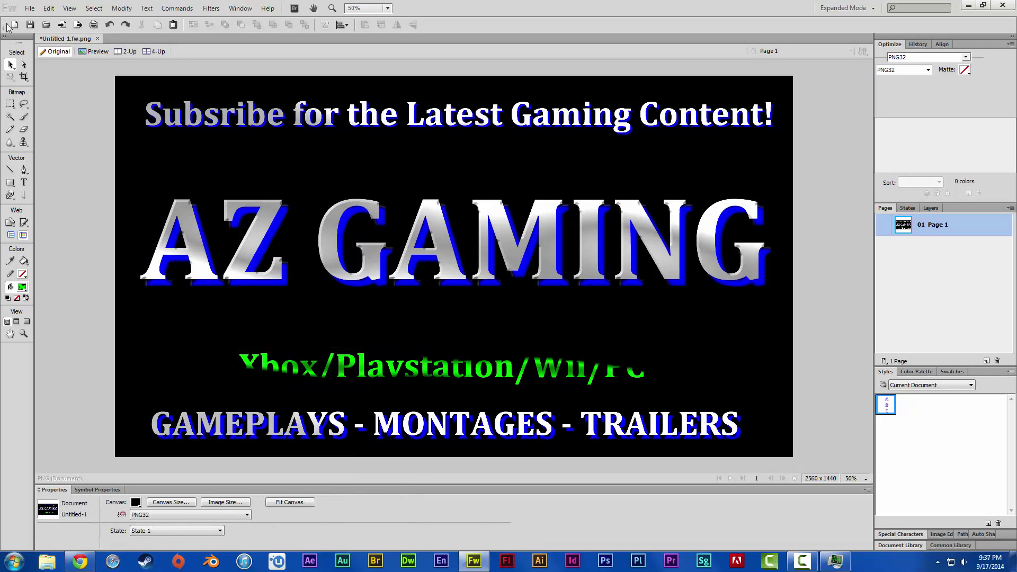
Step: Save the banner as AZGamingBanner in the YouTube Channel folder
{"action": "left_click", "coordinate": [30, 7]}
{"action": "left_click", "coordinate": [45, 91]}
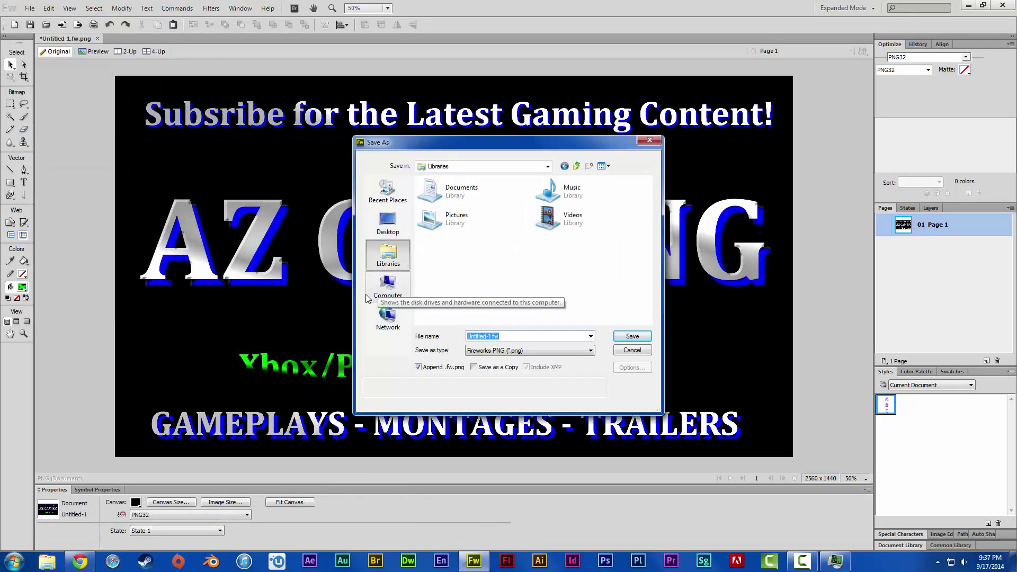
{"action": "left_click", "coordinate": [388, 286]}
{"action": "double_click", "coordinate": [429, 197]}
{"action": "double_click", "coordinate": [495, 227]}
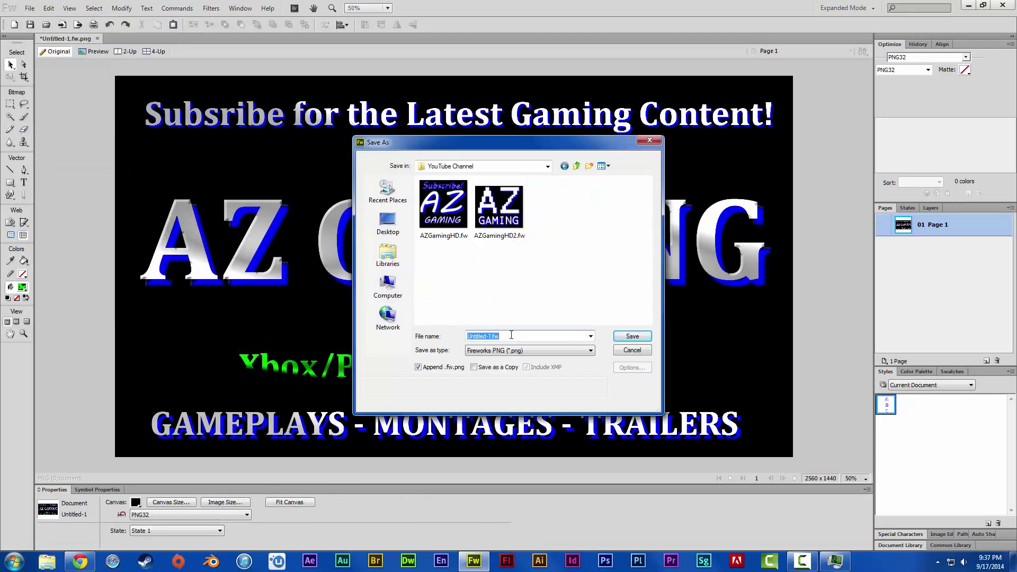
{"action": "type", "text": "AZGamingBanner"}
{"action": "key", "text": "Return"}
Step: Begin saving another copy and open the file format list
{"action": "left_click", "coordinate": [30, 8]}
{"action": "left_click", "coordinate": [47, 129]}
{"action": "left_click", "coordinate": [545, 350]}
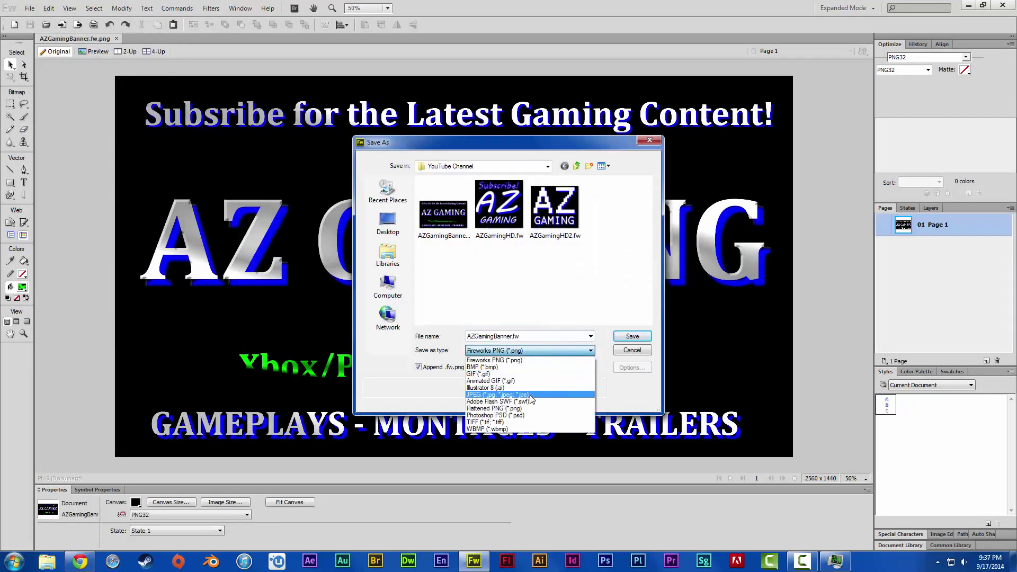